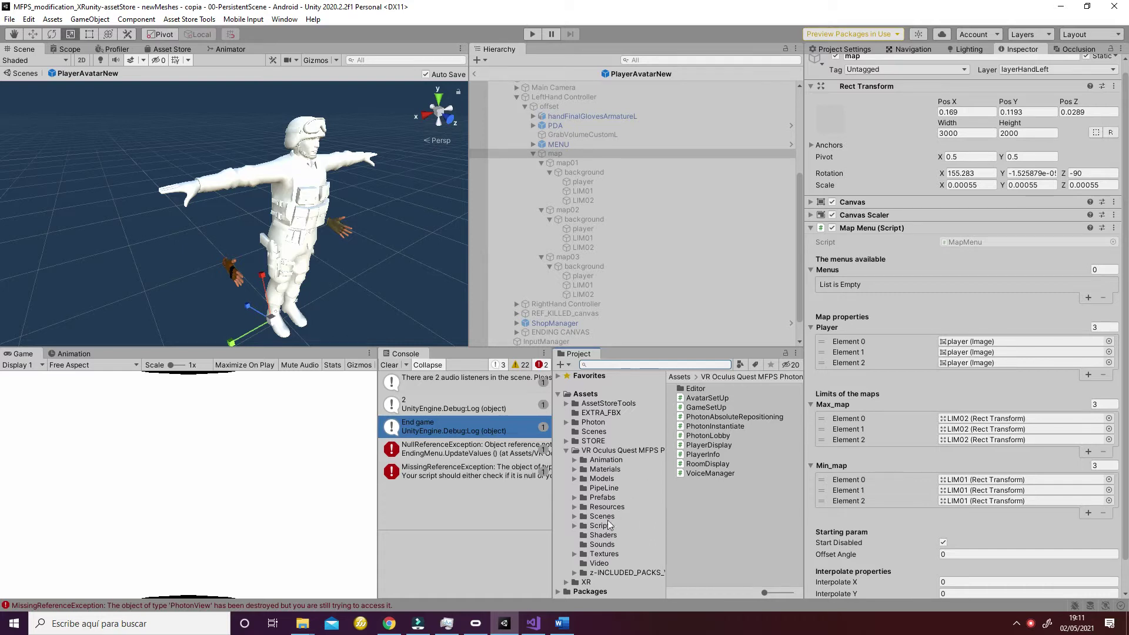
- Open the tank prefab from the Resources > PhotonPrefabs folder for editing
{"action": "left_click", "coordinate": [574, 507]}
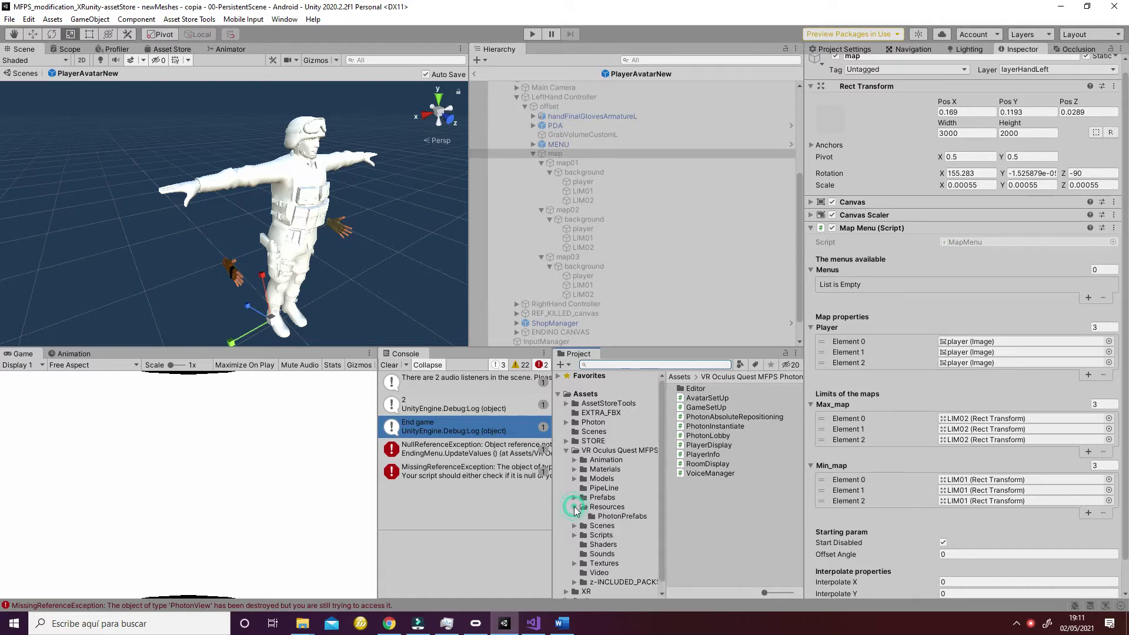
{"action": "left_click", "coordinate": [621, 517]}
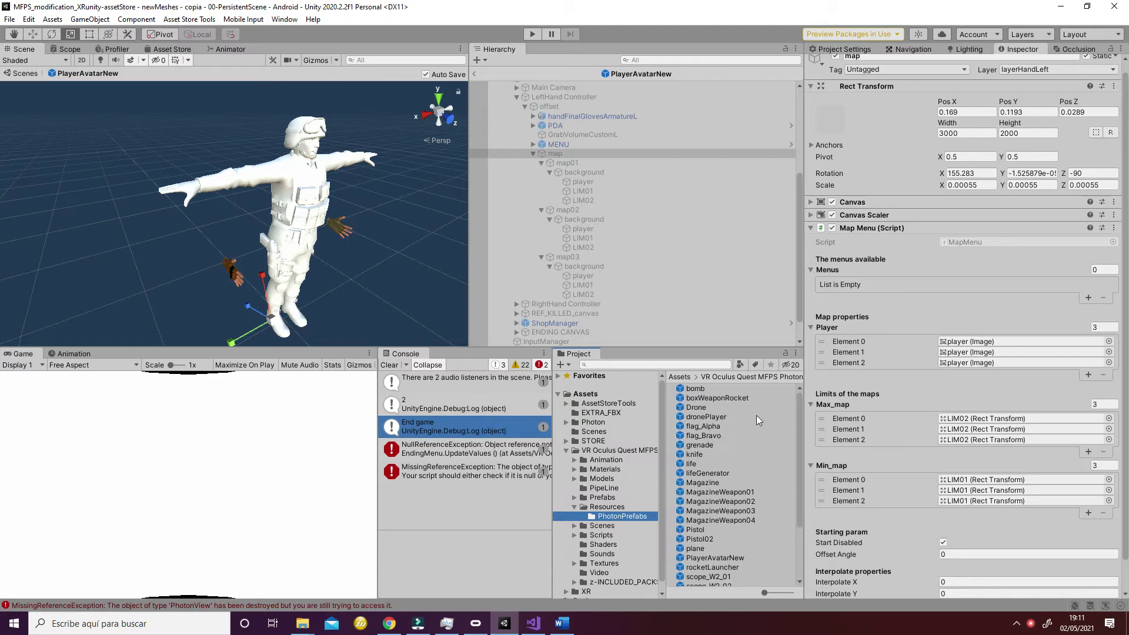
{"action": "scroll", "coordinate": [756, 415], "scroll_direction": "down", "scroll_amount": 3}
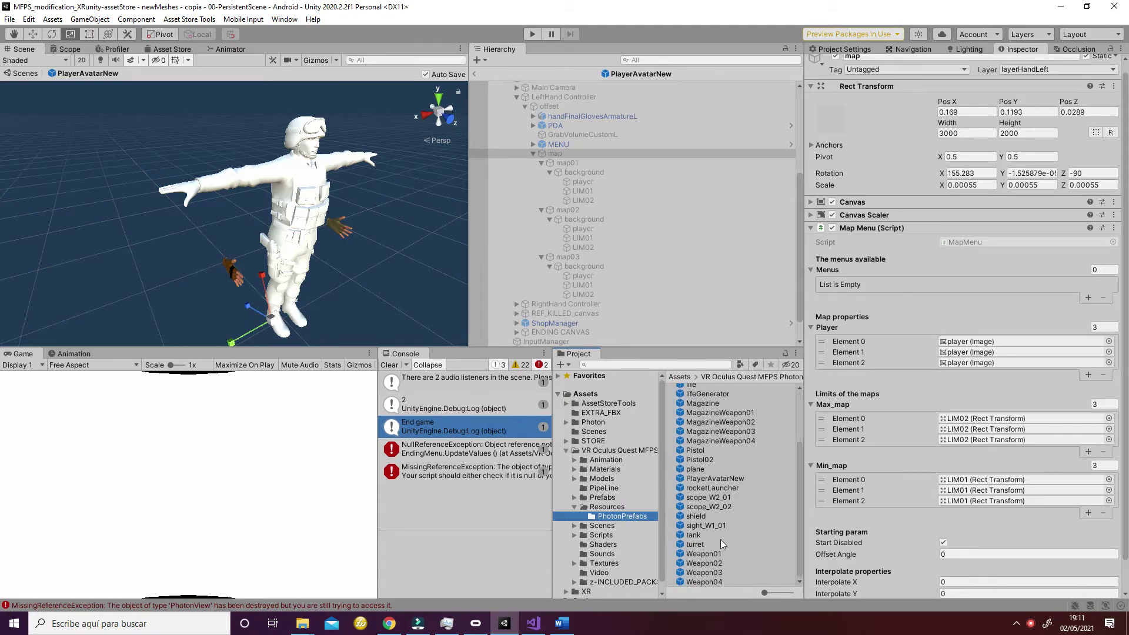
{"action": "double_click", "coordinate": [704, 535]}
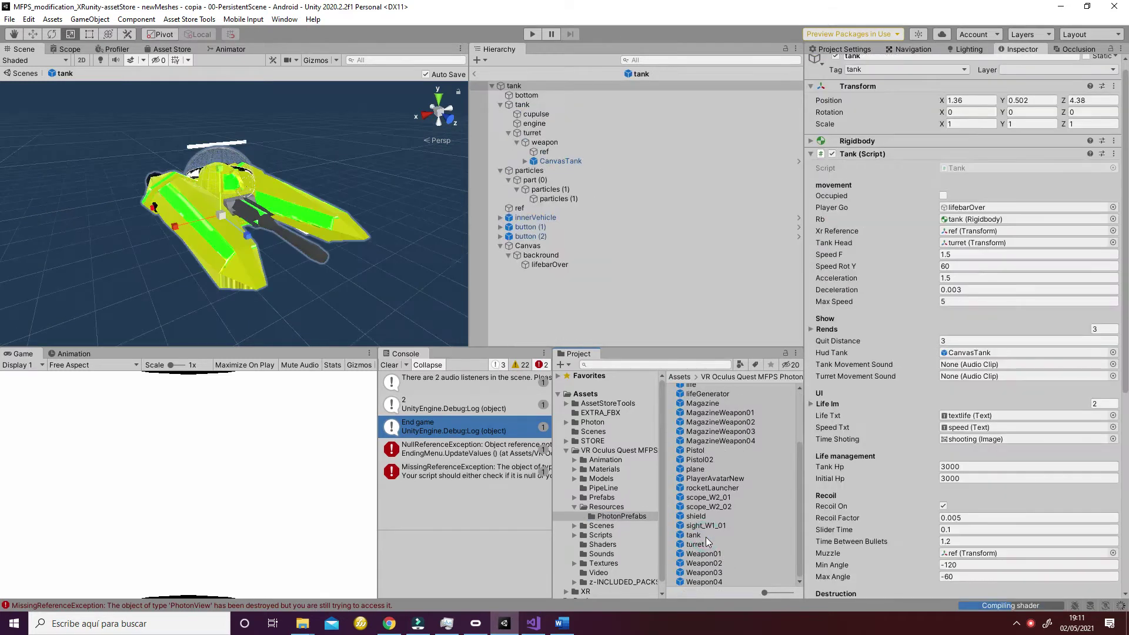
- Inspect the existing tank model and collapse the tank, Canvas and particles groups in its hierarchy
{"action": "right_click_drag", "start_coordinate": [341, 193], "coordinate": [115, 243]}
{"action": "left_click_drag", "start_coordinate": [234, 242], "coordinate": [90, 202], "text": "alt"}
{"action": "scroll", "coordinate": [89, 202], "scroll_direction": "down", "scroll_amount": 3}
{"action": "left_click_drag", "start_coordinate": [364, 242], "coordinate": [315, 213], "text": "alt"}
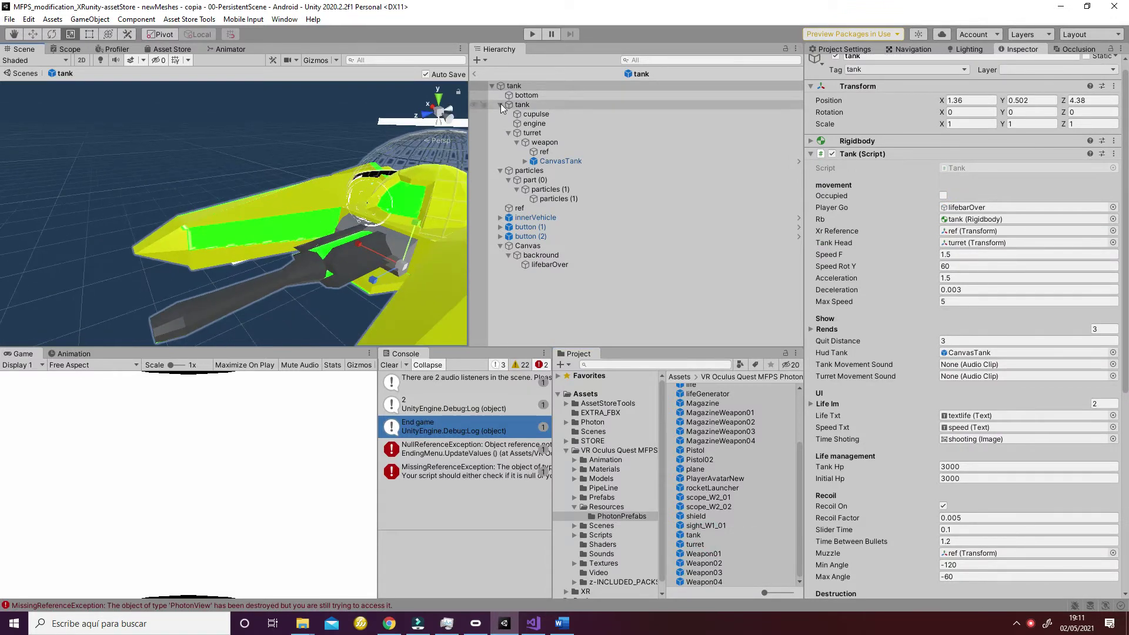
{"action": "left_click", "coordinate": [501, 105]}
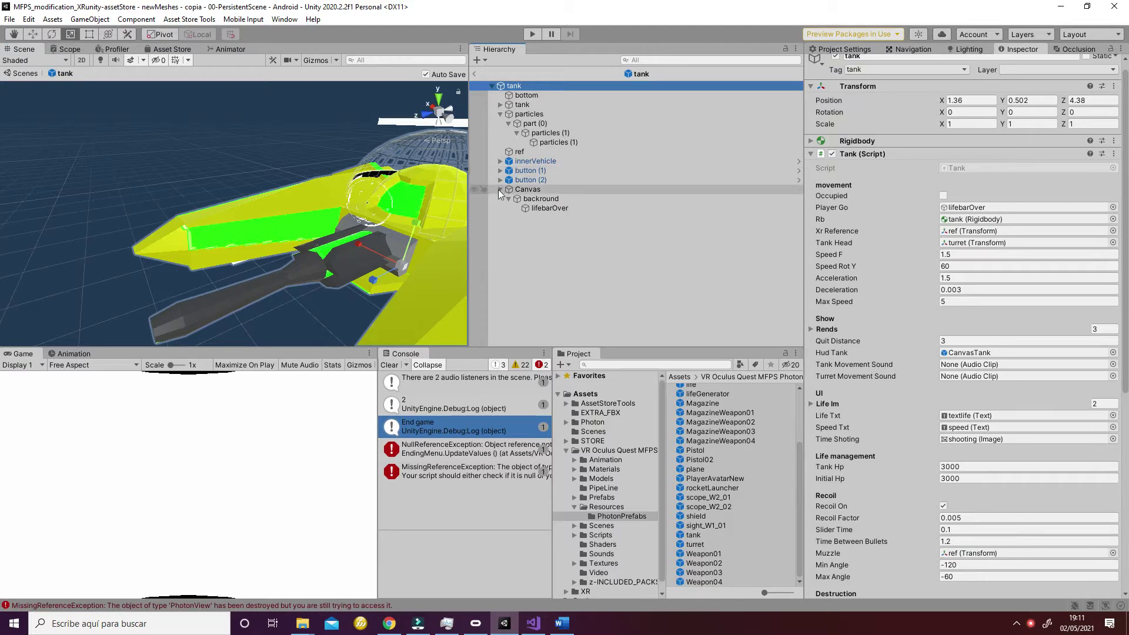
{"action": "left_click", "coordinate": [500, 189]}
{"action": "left_click", "coordinate": [506, 114]}
{"action": "left_click", "coordinate": [500, 114]}
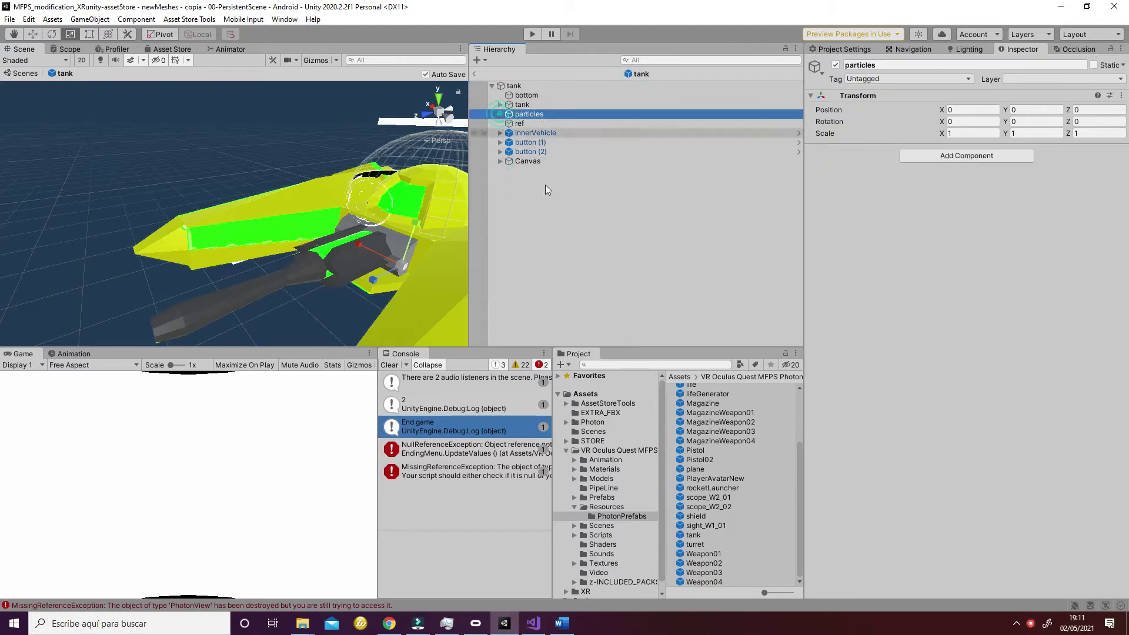
- Add the E-75 model from the EXTRA_FBX folder to the tank prefab's root and frame it in the scene
{"action": "left_click", "coordinate": [600, 413]}
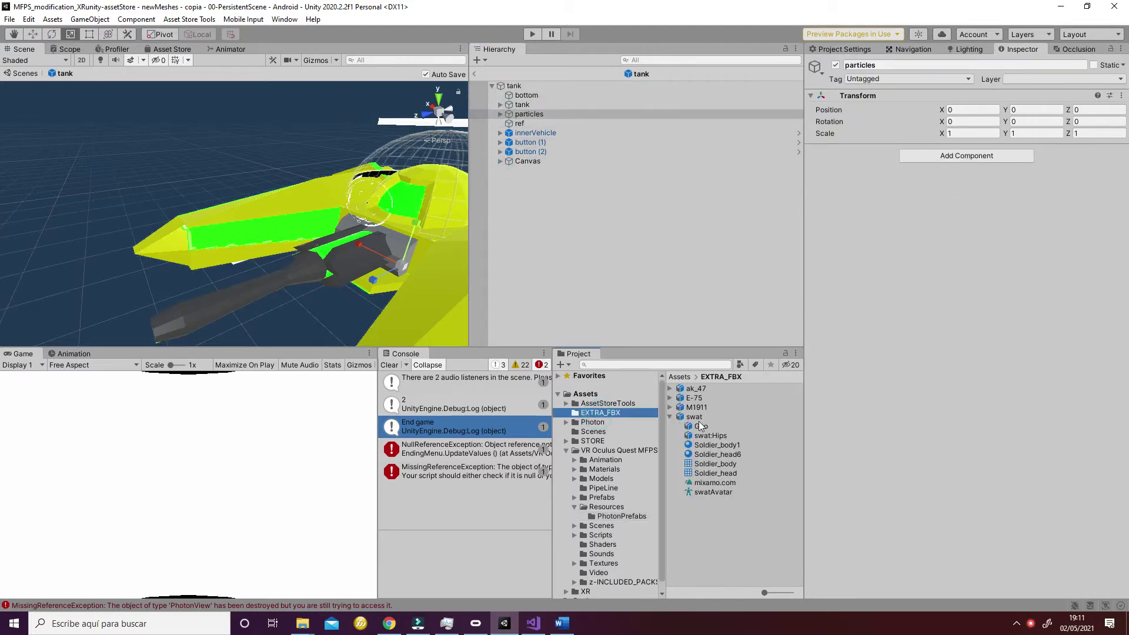
{"action": "left_click", "coordinate": [697, 399]}
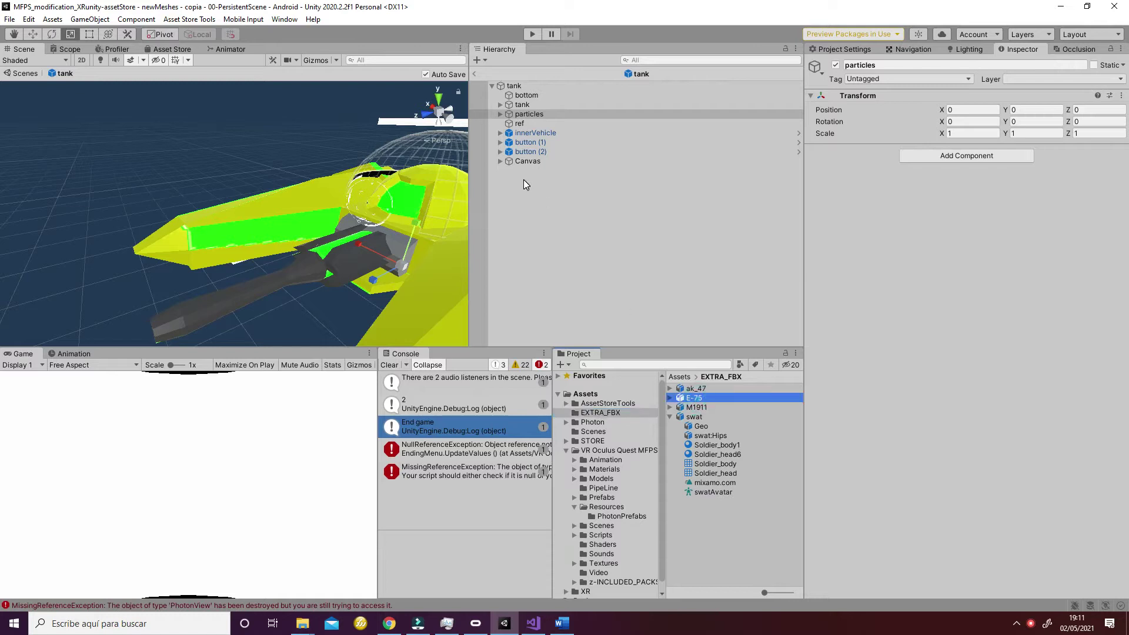
{"action": "left_click_drag", "start_coordinate": [560, 187], "coordinate": [511, 182]}
{"action": "key", "text": "f"}
{"action": "scroll", "coordinate": [324, 206], "scroll_direction": "up", "scroll_amount": 3}
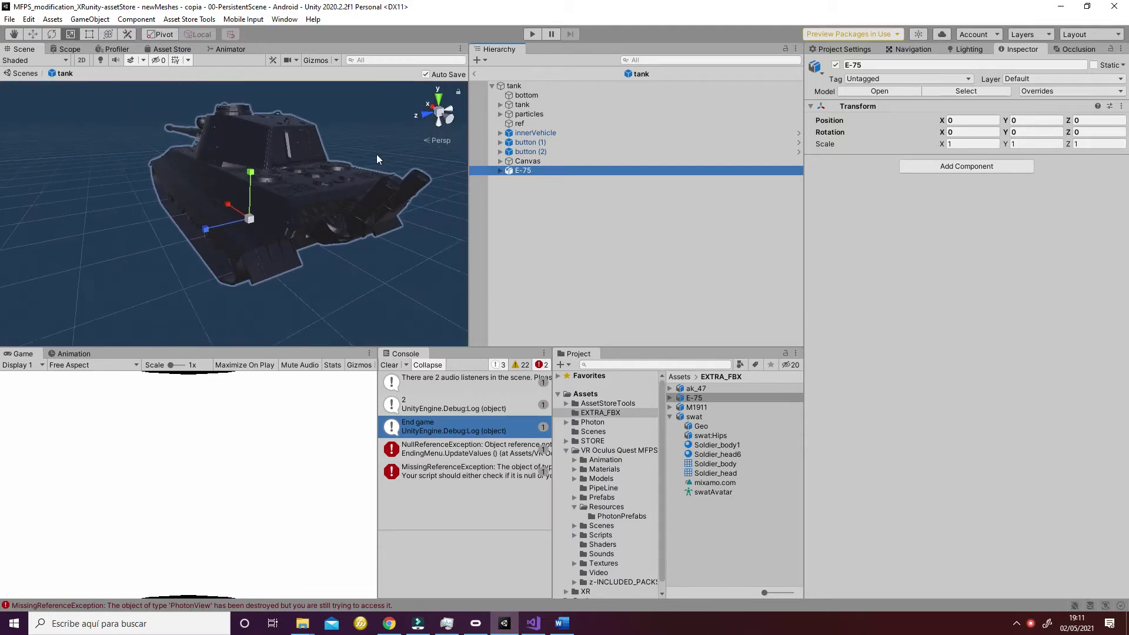
- Expand the E-75 model's parts, try rotating its Turret on its own, and undo the rotation
{"action": "left_click", "coordinate": [500, 171]}
{"action": "scroll", "coordinate": [508, 235], "scroll_direction": "down", "scroll_amount": 10}
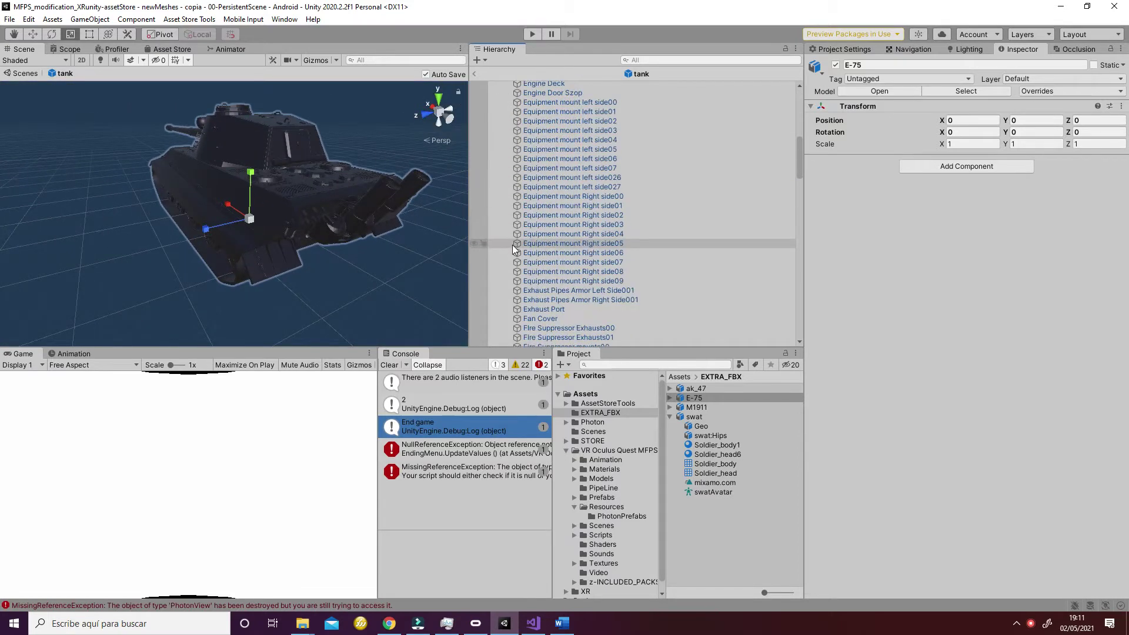
{"action": "scroll", "coordinate": [510, 265], "scroll_direction": "up", "scroll_amount": 10}
{"action": "left_click", "coordinate": [242, 145]}
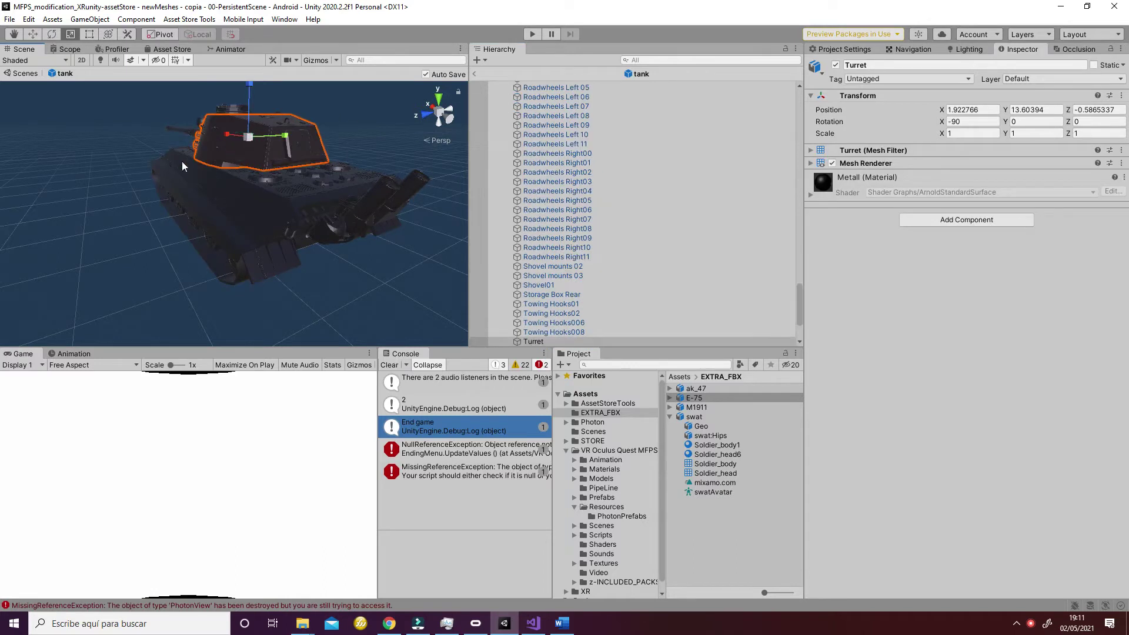
{"action": "right_click_drag", "start_coordinate": [137, 154], "coordinate": [241, 176]}
{"action": "key", "text": "f"}
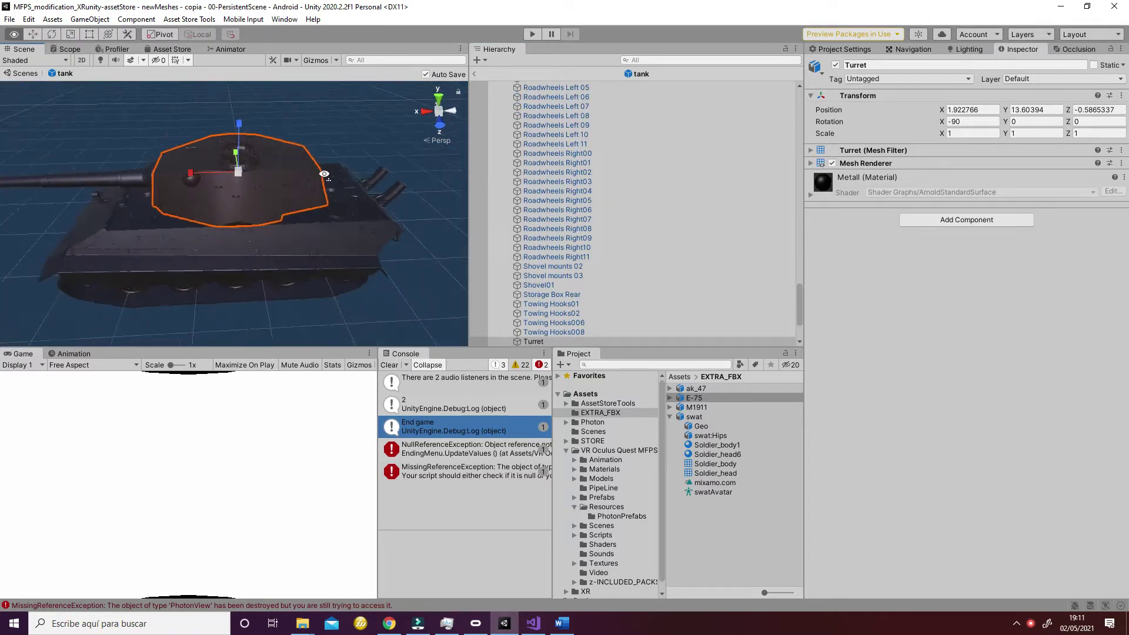
{"action": "key", "text": "e"}
{"action": "left_click_drag", "start_coordinate": [268, 214], "coordinate": [133, 134]}
{"action": "key", "text": "ctrl+z"}
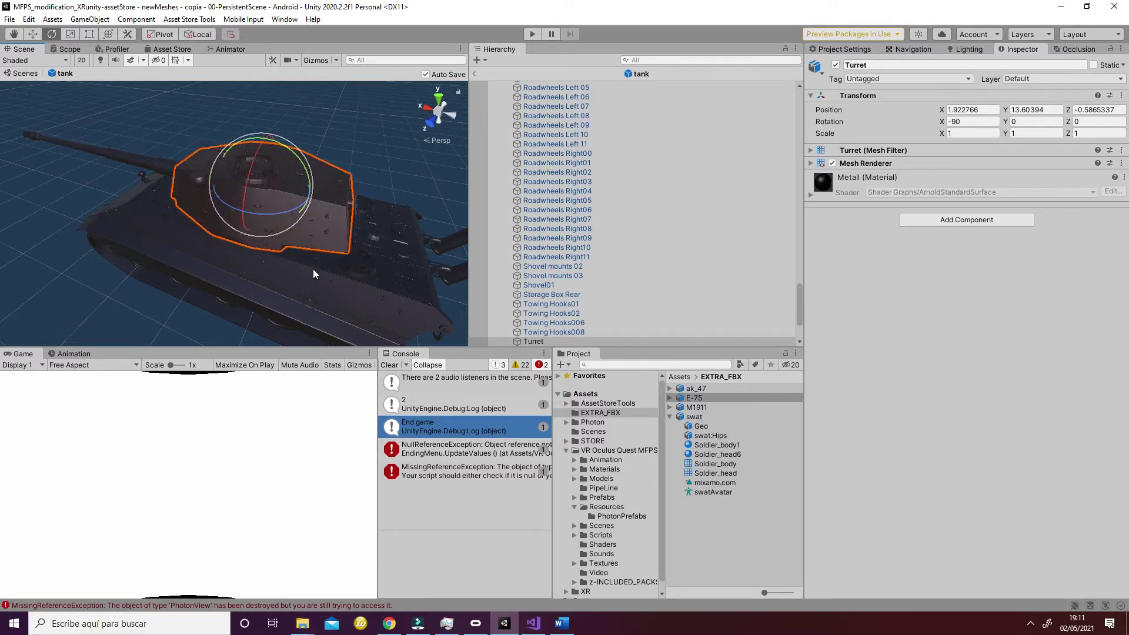
- Unpack the E-75 model instance inside the tank prefab
{"action": "scroll", "coordinate": [678, 194], "scroll_direction": "up", "scroll_amount": 5}
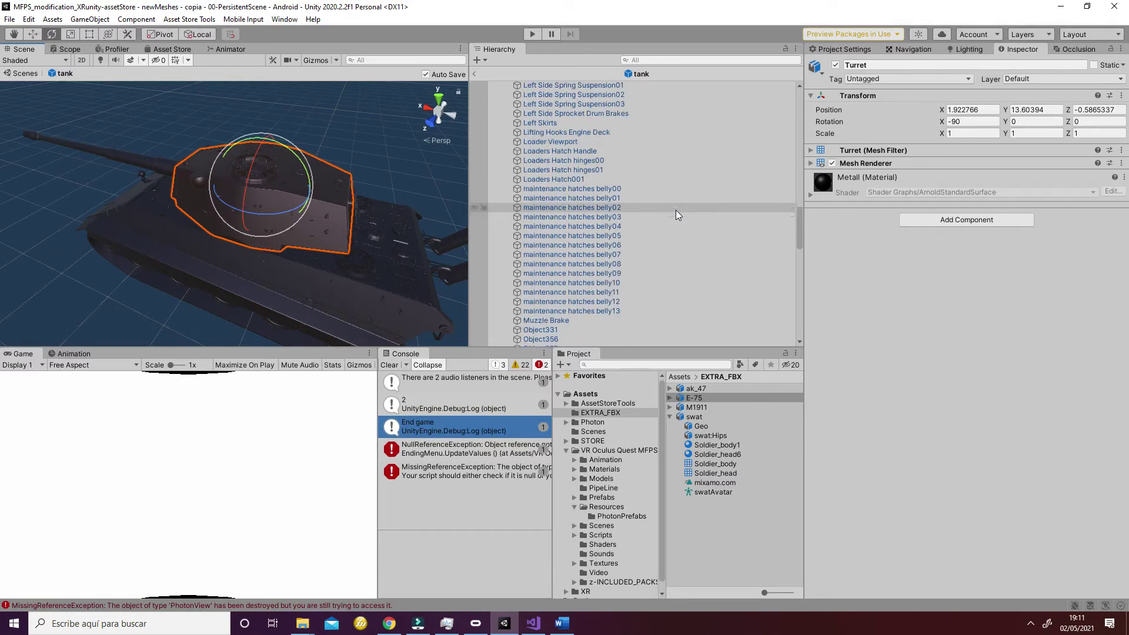
{"action": "scroll", "coordinate": [667, 210], "scroll_direction": "up", "scroll_amount": 15}
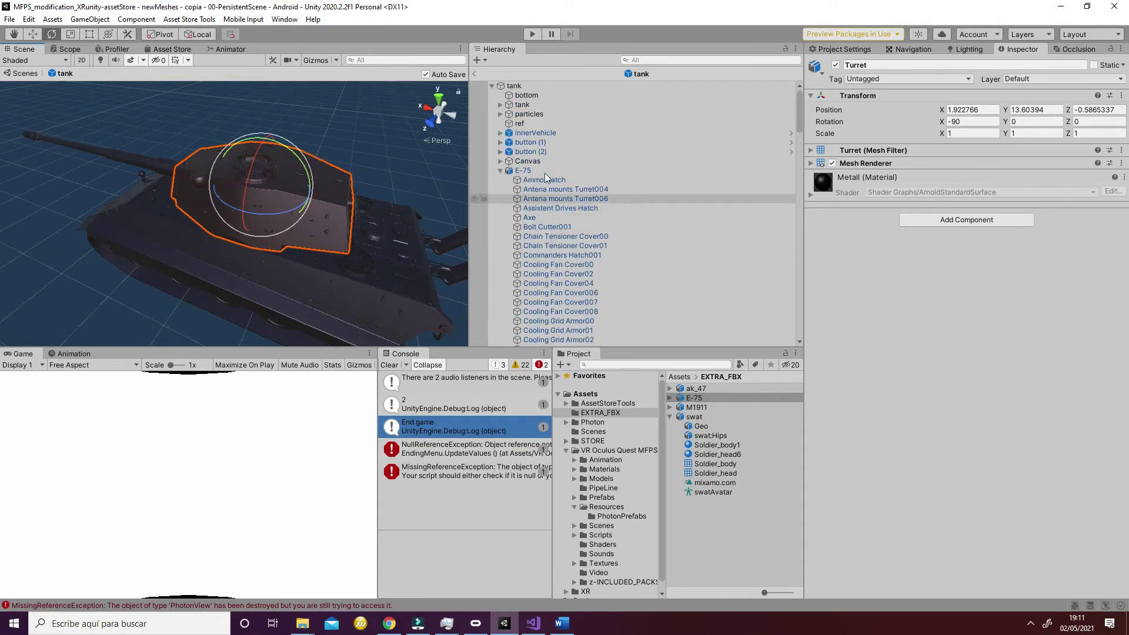
{"action": "right_click", "coordinate": [525, 170]}
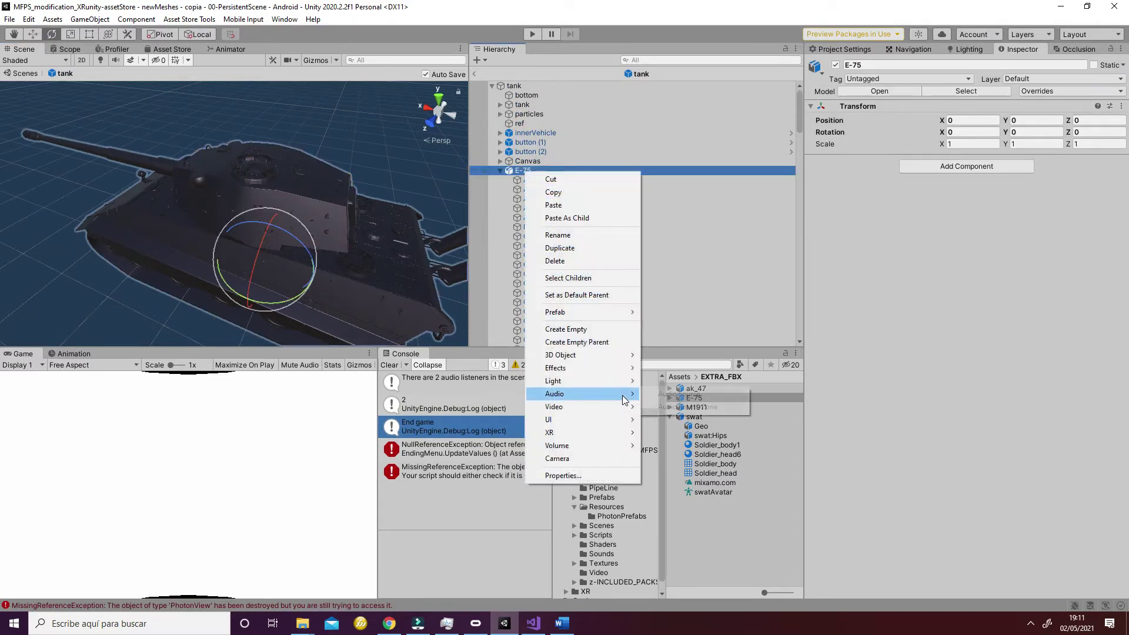
{"action": "mouse_move", "coordinate": [610, 321]}
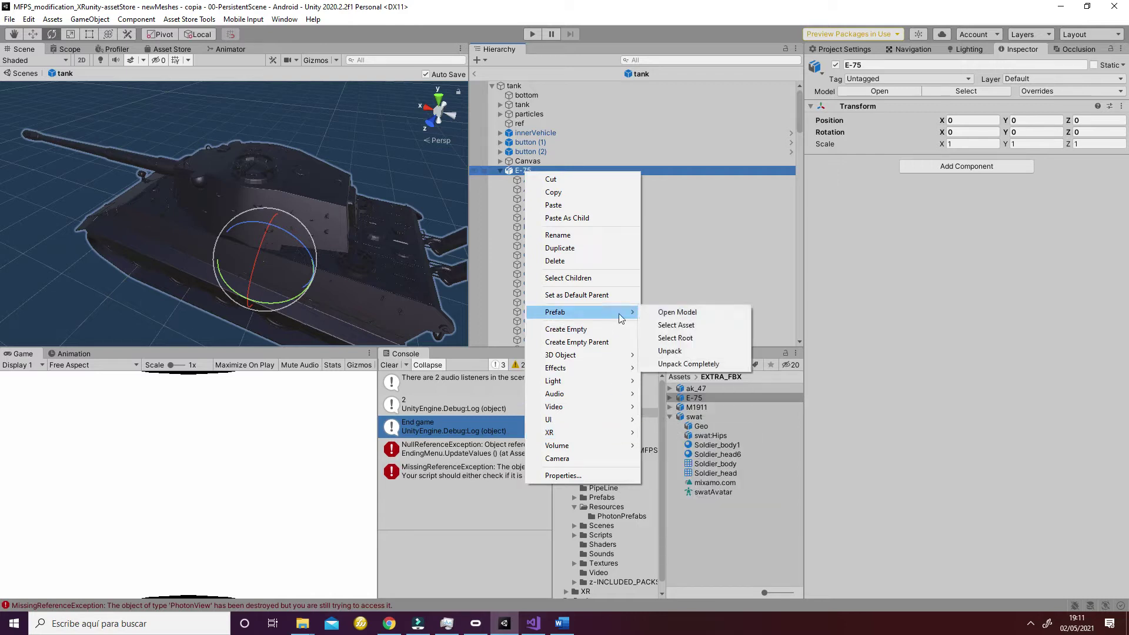
{"action": "left_click", "coordinate": [715, 353]}
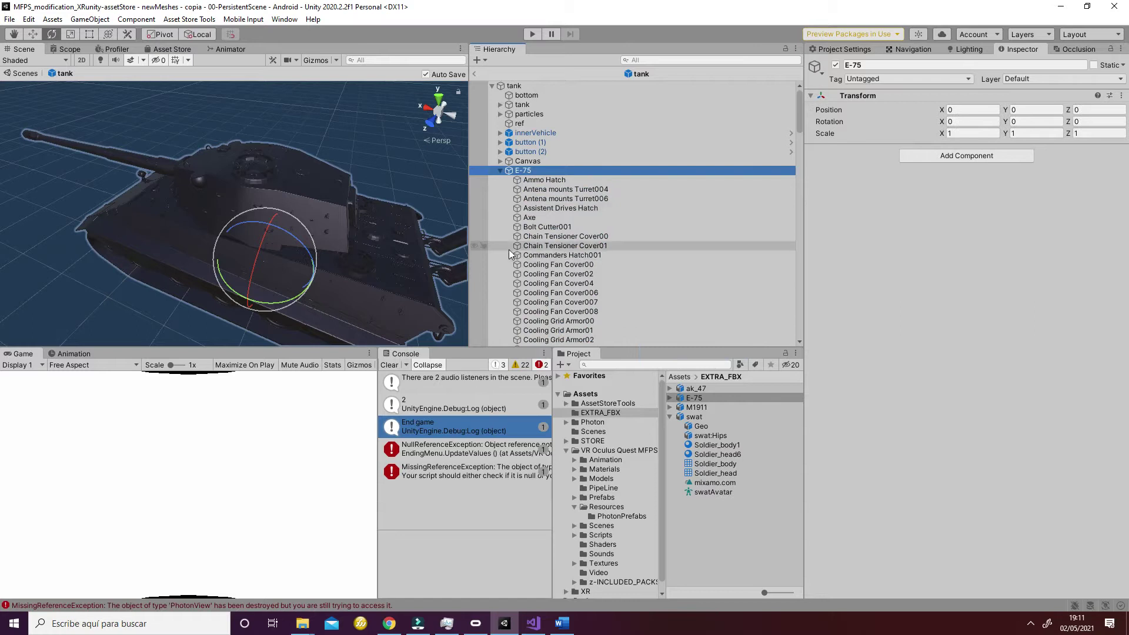
- Review the components on the root tank object with its Tank script collapsed
{"action": "left_click", "coordinate": [538, 88]}
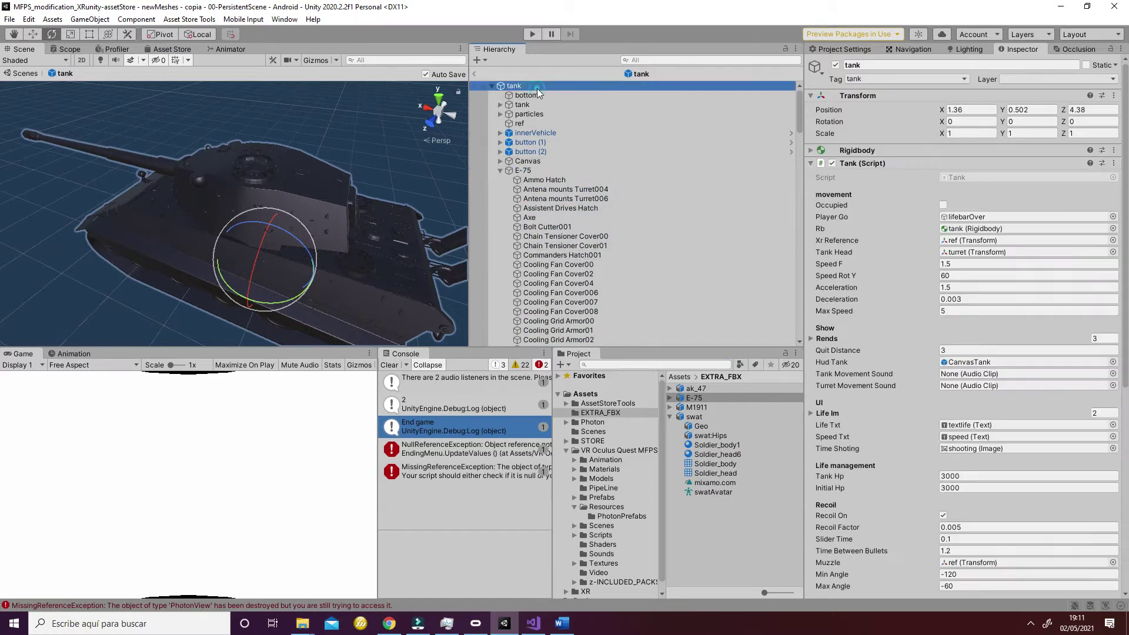
{"action": "left_click", "coordinate": [809, 164]}
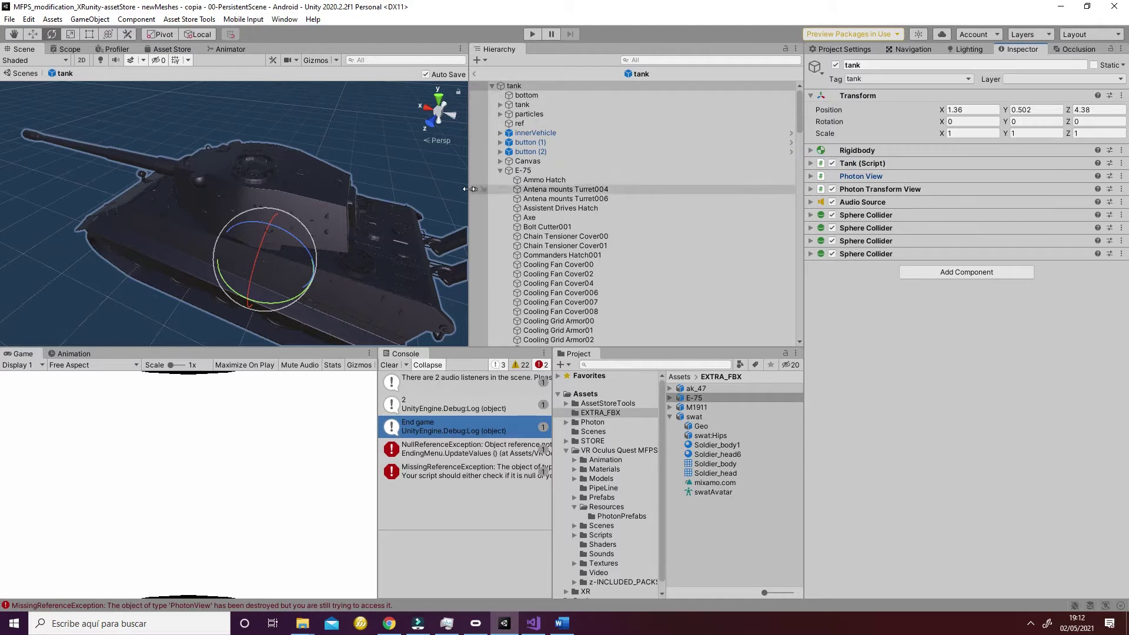
{"action": "left_click", "coordinate": [527, 162]}
- Scale the E-75 model uniformly to about 0.104 and set its Y rotation to -90
{"action": "left_click", "coordinate": [523, 171]}
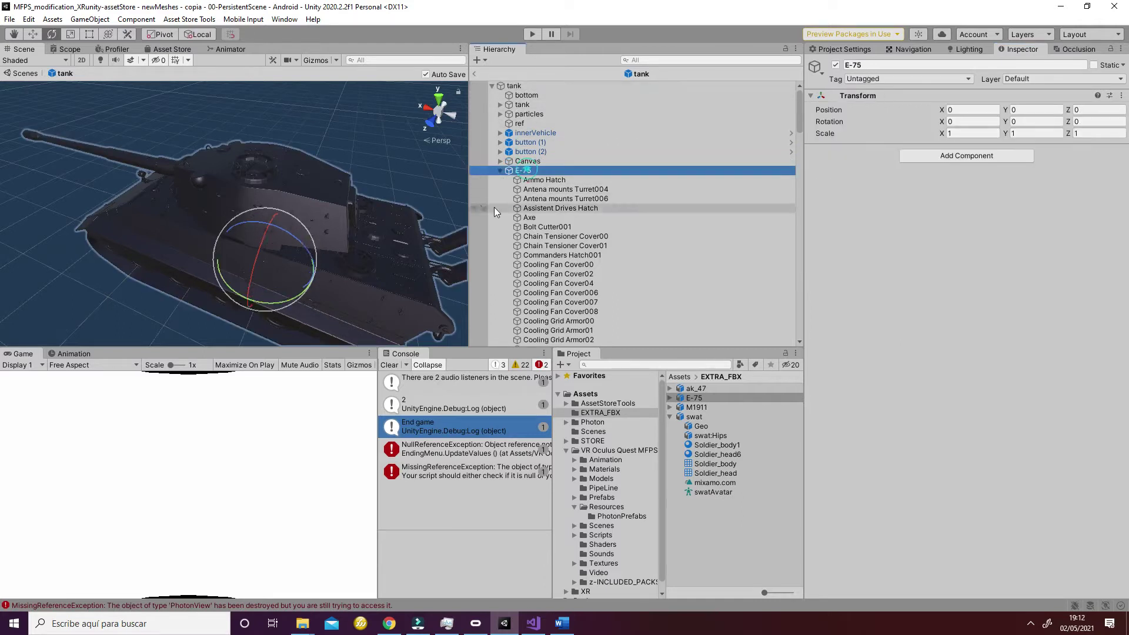
{"action": "left_click_drag", "start_coordinate": [266, 263], "coordinate": [251, 306]}
{"action": "scroll", "coordinate": [280, 300], "scroll_direction": "up", "scroll_amount": 4}
{"action": "middle_click_drag", "start_coordinate": [333, 307], "coordinate": [263, 211]}
{"action": "scroll", "coordinate": [224, 152], "scroll_direction": "up", "scroll_amount": 2}
{"action": "left_click_drag", "start_coordinate": [284, 188], "coordinate": [706, 126]}
{"action": "key", "text": "e"}
{"action": "left_click", "coordinate": [1045, 125]}
{"action": "type", "text": "-90"}
{"action": "right_click_drag", "start_coordinate": [371, 239], "coordinate": [345, 228]}
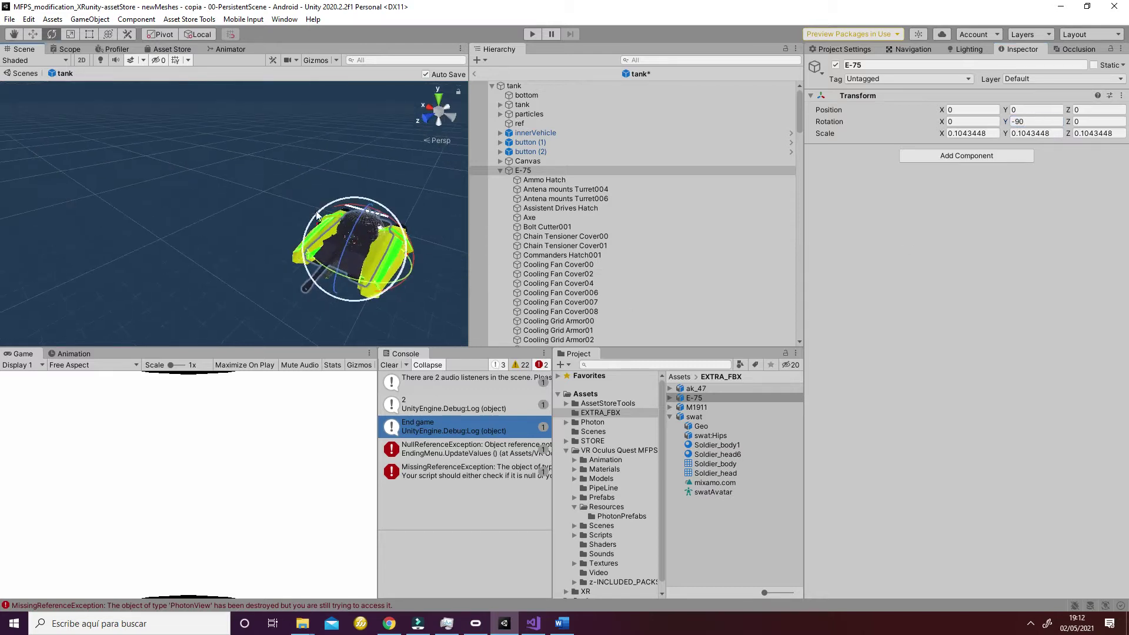
- Raise the E-75 model to about 0.37 on the Y axis to align it with the original tank
{"action": "middle_click_drag", "start_coordinate": [403, 265], "coordinate": [294, 207]}
{"action": "middle_click_drag", "start_coordinate": [176, 147], "coordinate": [250, 192]}
{"action": "right_click_drag", "start_coordinate": [249, 192], "coordinate": [181, 181]}
{"action": "middle_click_drag", "start_coordinate": [180, 182], "coordinate": [164, 97]}
{"action": "key", "text": "w"}
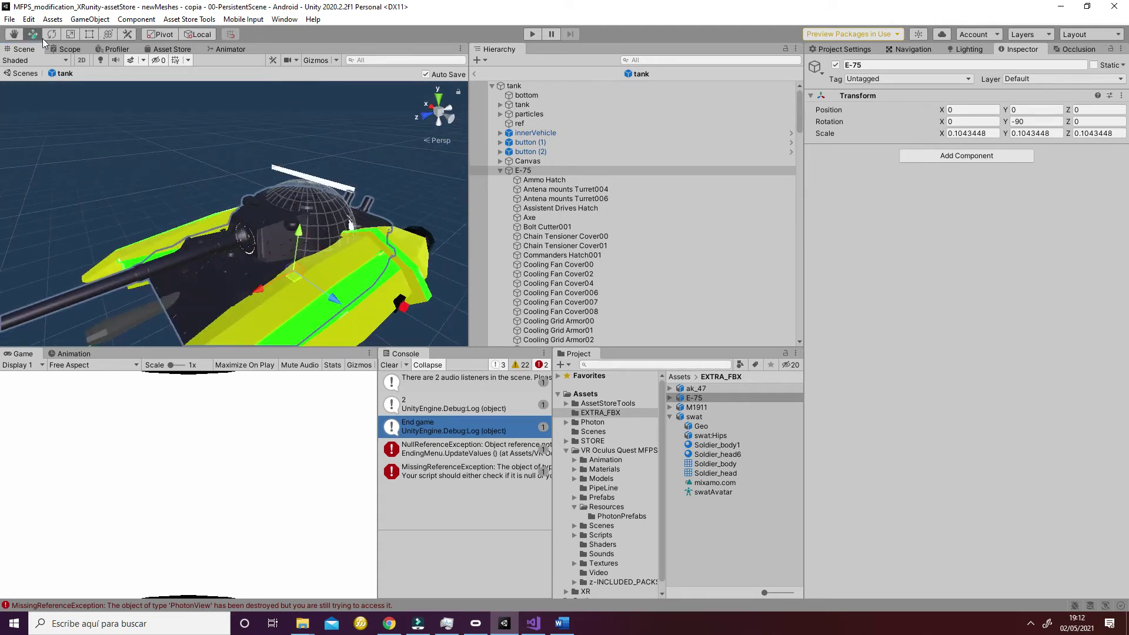
{"action": "left_click_drag", "start_coordinate": [303, 232], "coordinate": [308, 175]}
{"action": "middle_click_drag", "start_coordinate": [322, 209], "coordinate": [312, 186]}
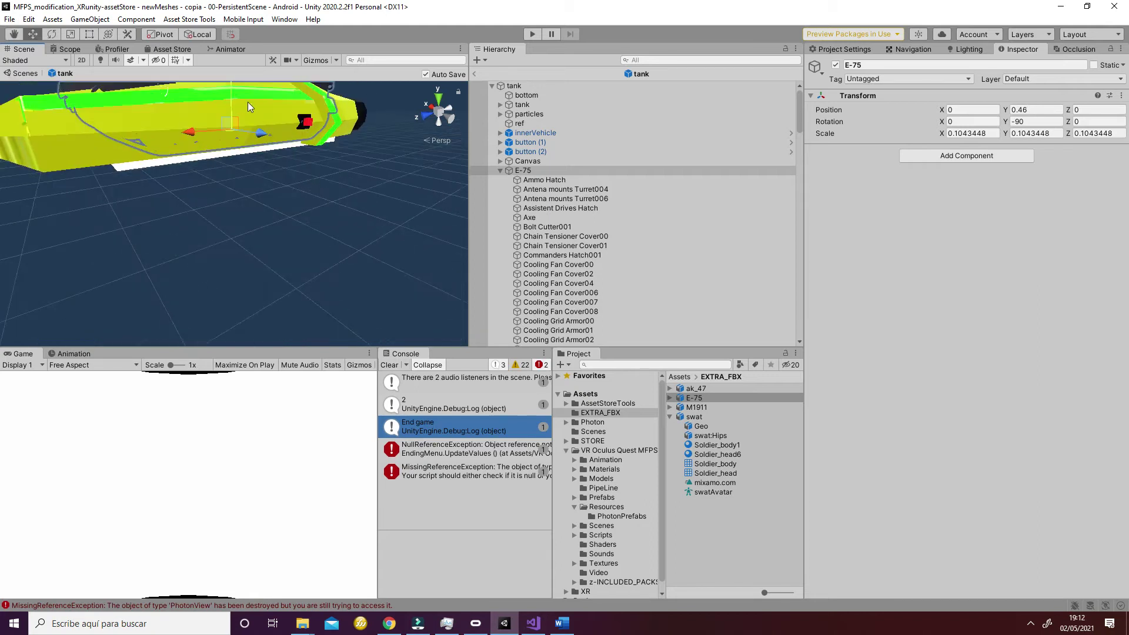
{"action": "left_click_drag", "start_coordinate": [229, 99], "coordinate": [229, 107]}
{"action": "right_click_drag", "start_coordinate": [370, 228], "coordinate": [309, 183]}
{"action": "mouse_move", "coordinate": [308, 184]}
{"action": "middle_mouse_down"}
{"action": "mouse_move", "coordinate": [323, 196]}
{"action": "mouse_move", "coordinate": [298, 189]}
{"action": "middle_mouse_up"}
{"action": "right_click_drag", "start_coordinate": [297, 189], "coordinate": [307, 190]}
{"action": "left_click_drag", "start_coordinate": [306, 190], "coordinate": [400, 189], "text": "alt"}
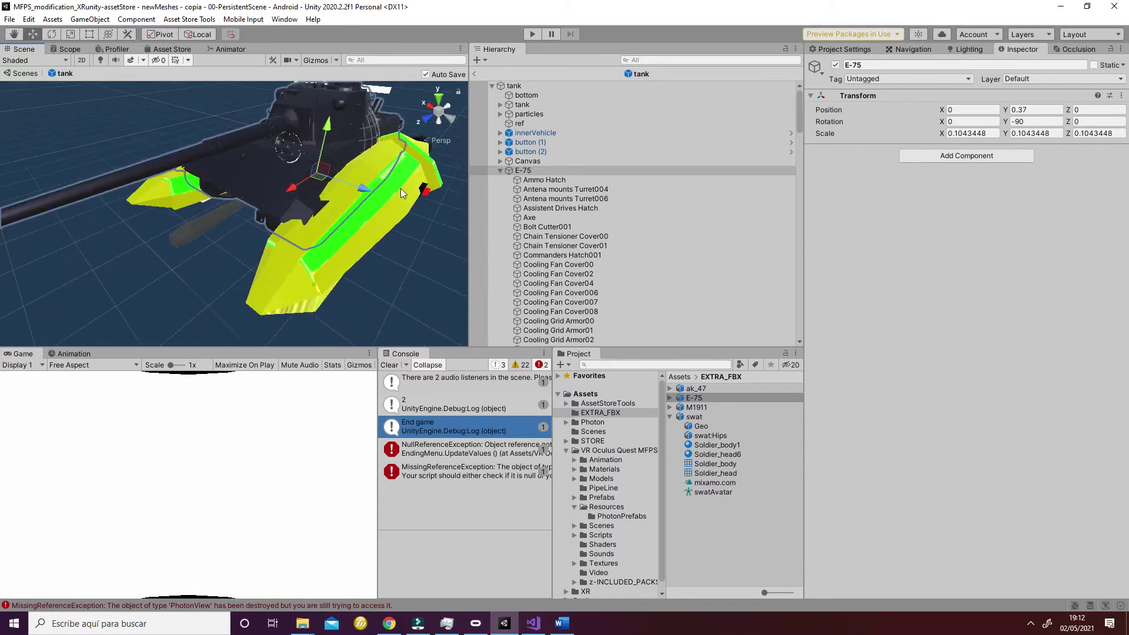
- Select all of the E-75 model's parts from Ammo Hatch to the last Viewport Cover and review the selection
{"action": "left_click", "coordinate": [531, 180]}
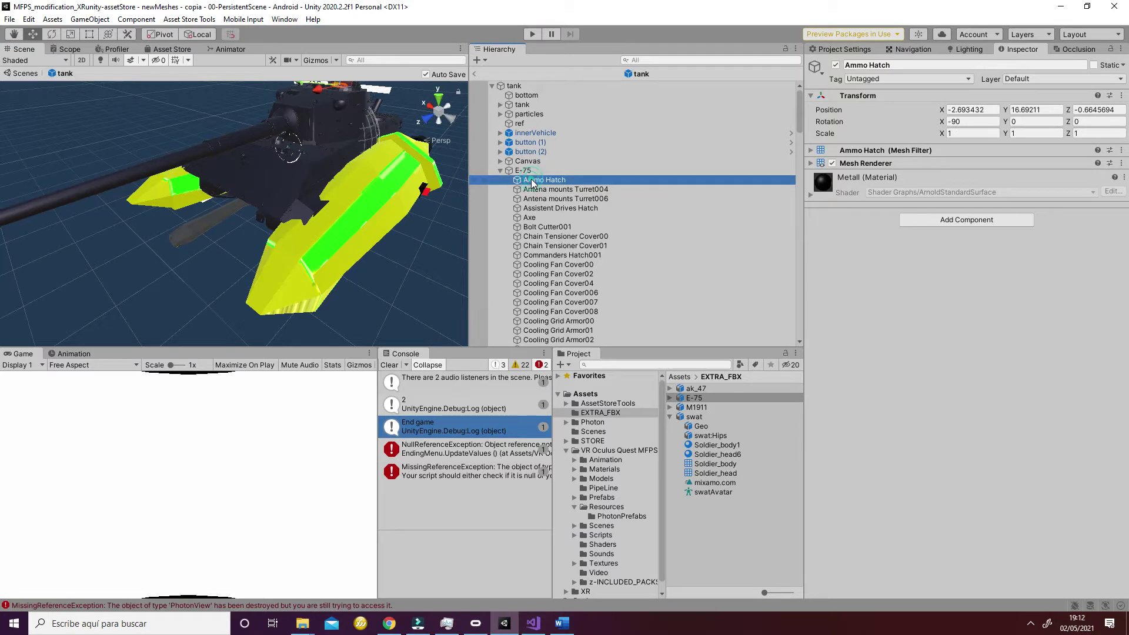
{"action": "left_click", "coordinate": [341, 141]}
{"action": "left_click", "coordinate": [340, 141]}
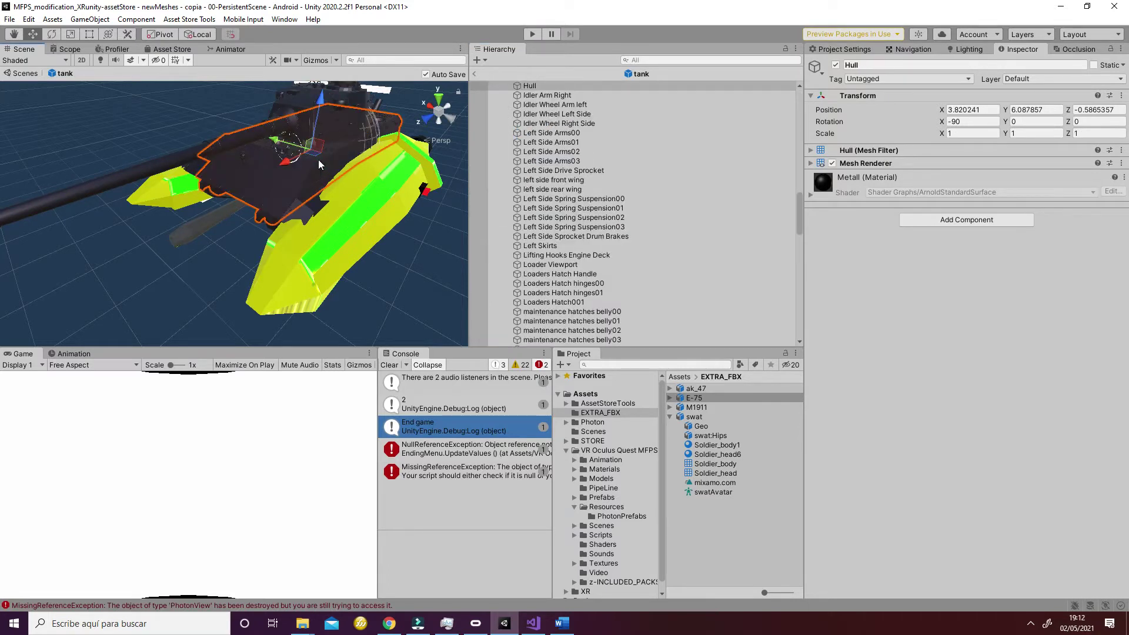
{"action": "scroll", "coordinate": [536, 156], "scroll_direction": "up", "scroll_amount": 15}
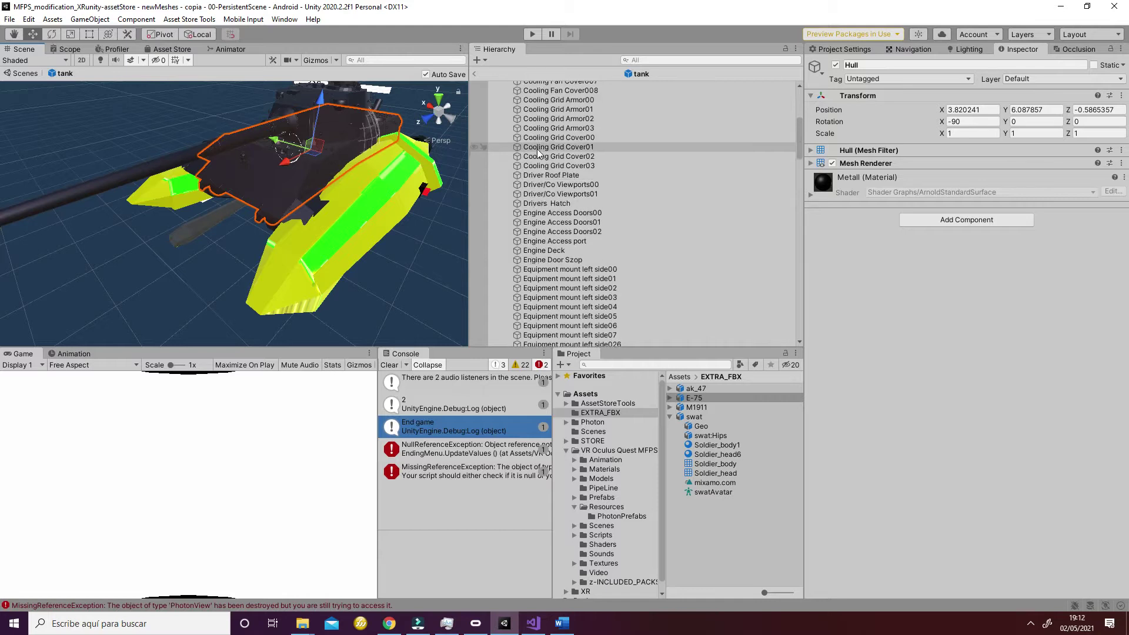
{"action": "left_click", "coordinate": [541, 170]}
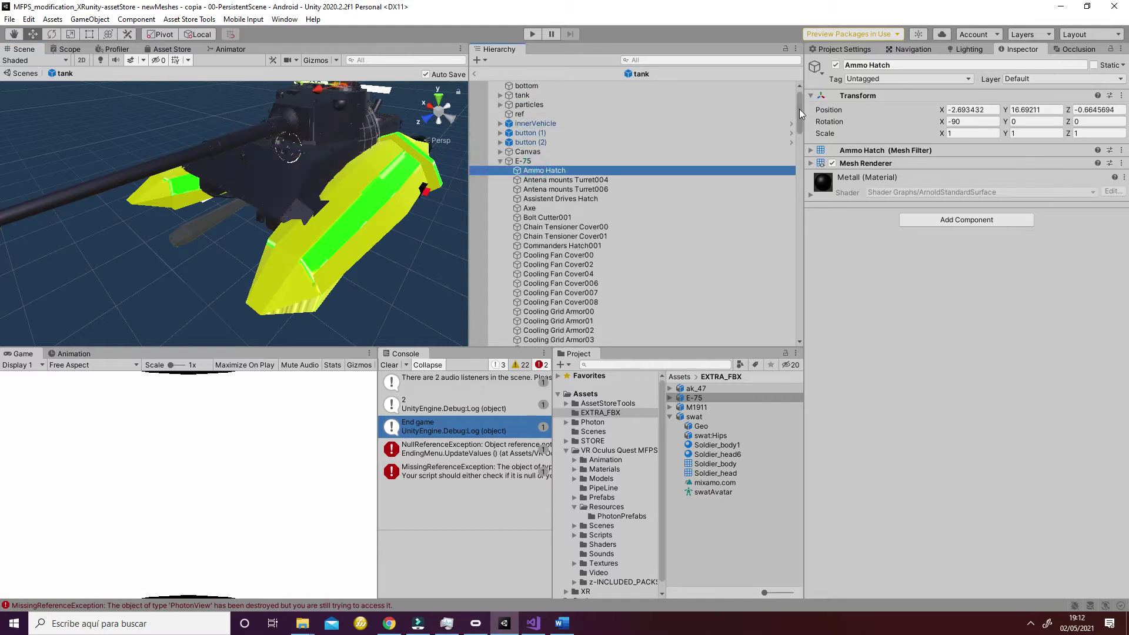
{"action": "left_click_drag", "start_coordinate": [799, 107], "coordinate": [785, 320]}
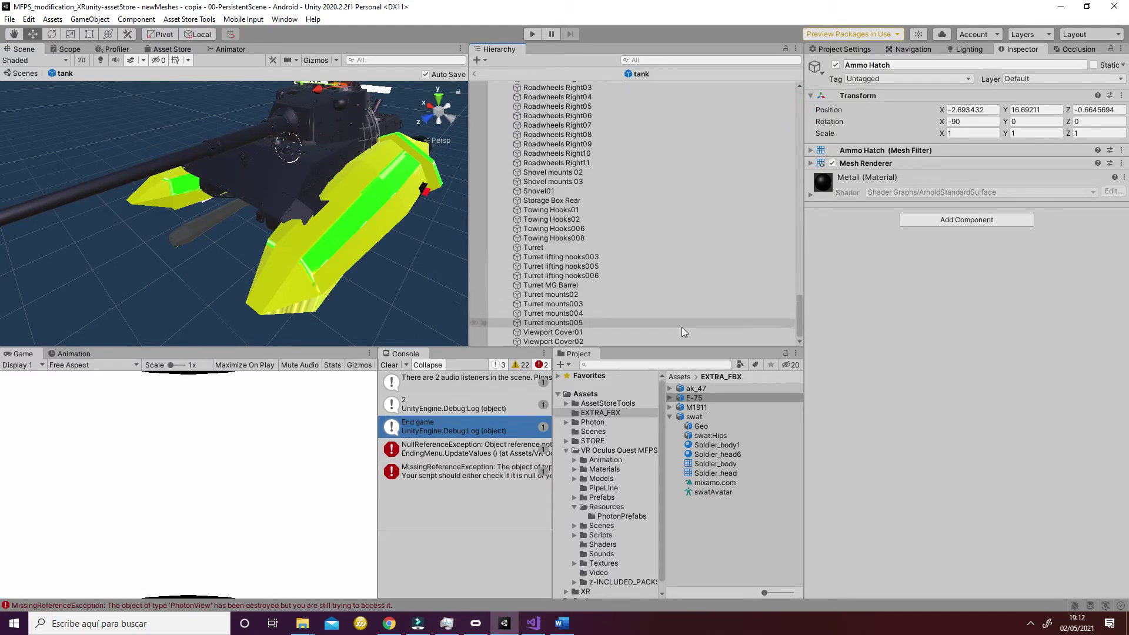
{"action": "left_click", "coordinate": [630, 341], "text": "shift"}
{"action": "scroll", "coordinate": [683, 207], "scroll_direction": "up", "scroll_amount": 20}
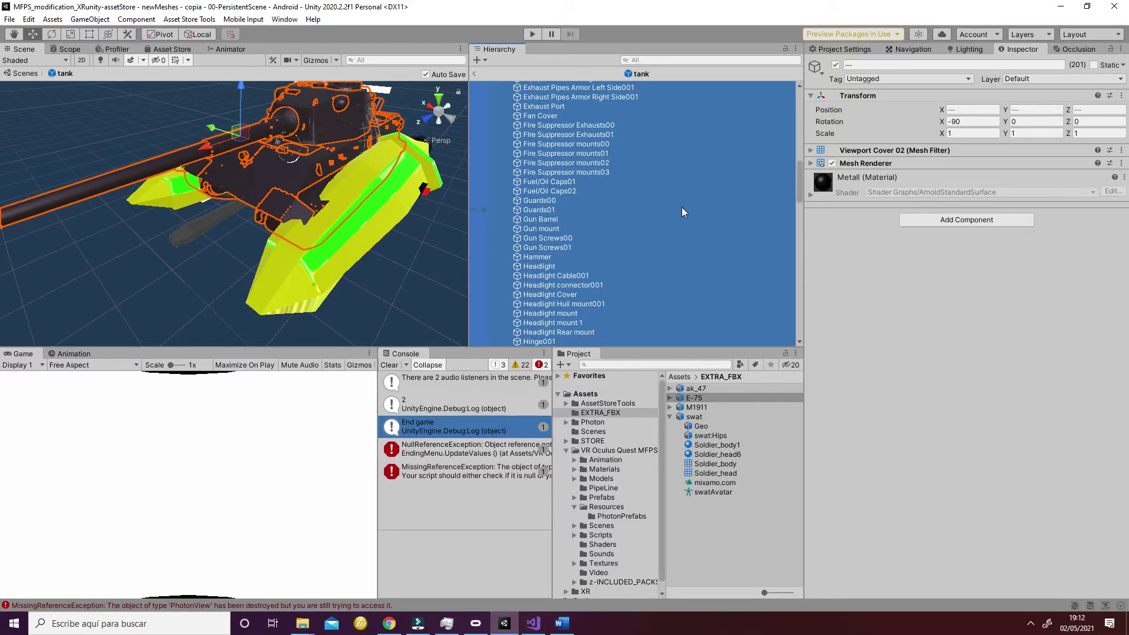
{"action": "scroll", "coordinate": [680, 208], "scroll_direction": "up", "scroll_amount": 15}
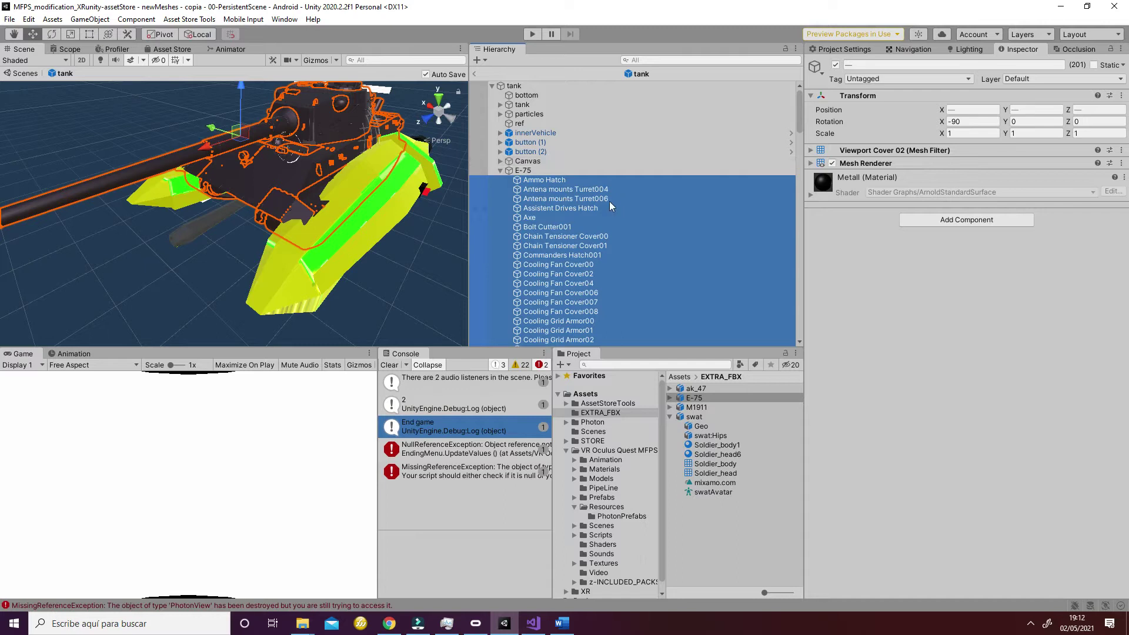
- Examine the components on the original tank chassis object and compare them with the E-75 object's
{"action": "left_click", "coordinate": [521, 105]}
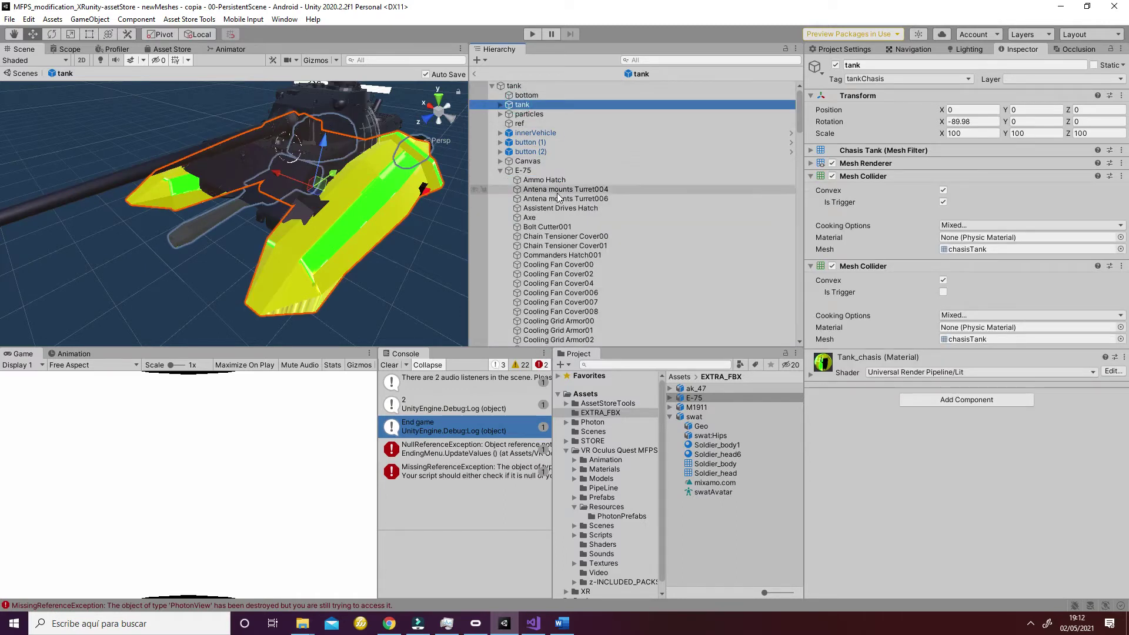
{"action": "left_click", "coordinate": [521, 171]}
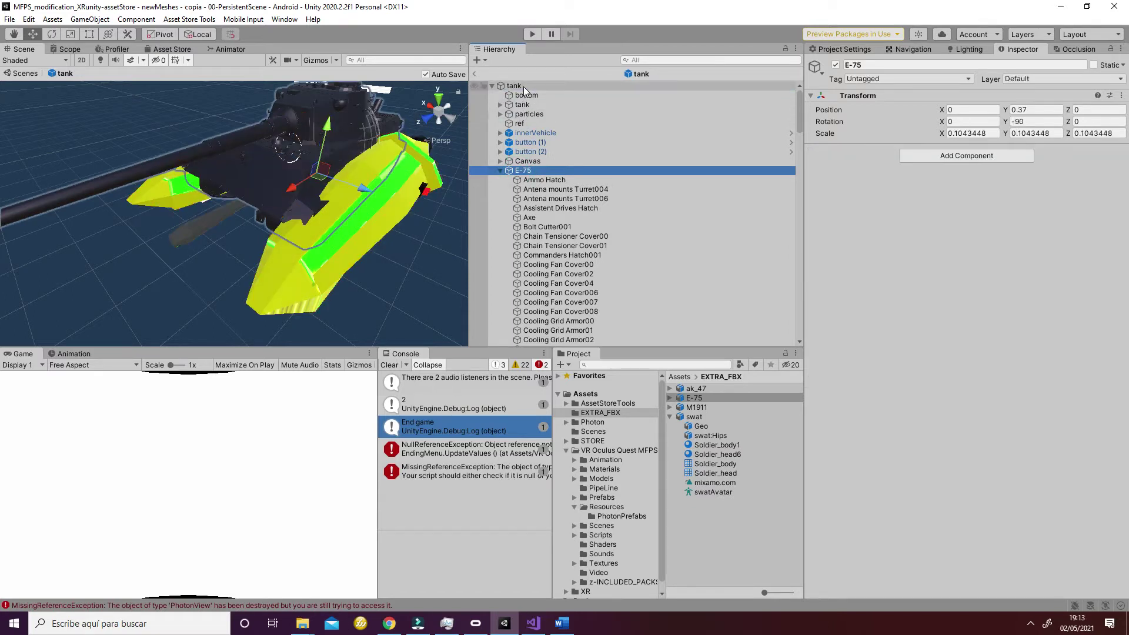
- Make the E-75 object a child of the inner tank chassis object
{"action": "left_click", "coordinate": [501, 171]}
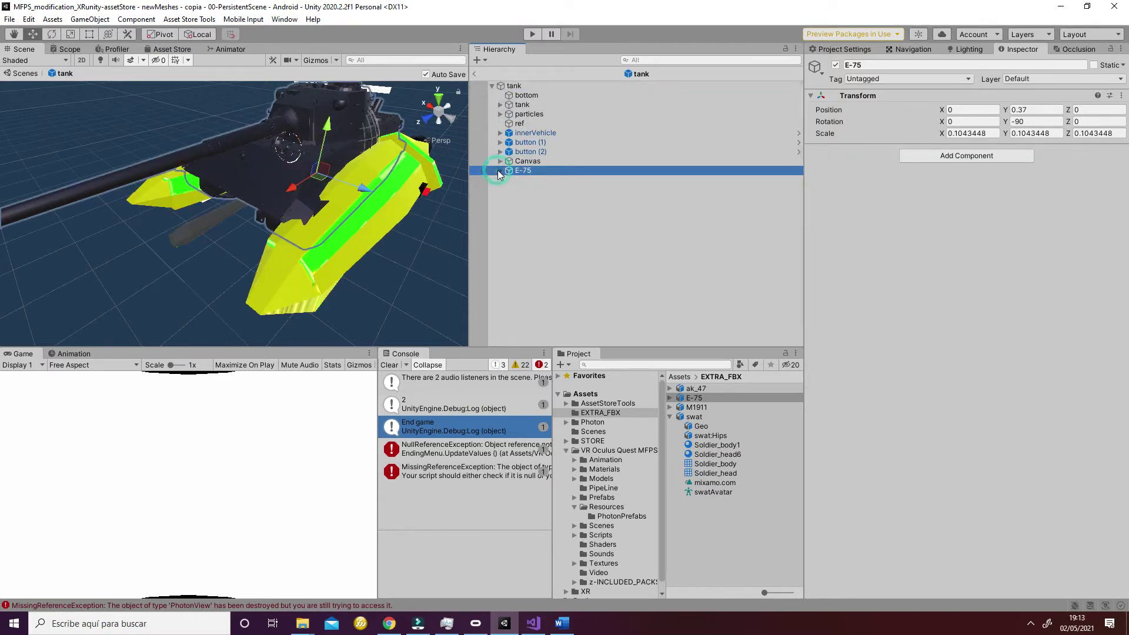
{"action": "left_click", "coordinate": [545, 104]}
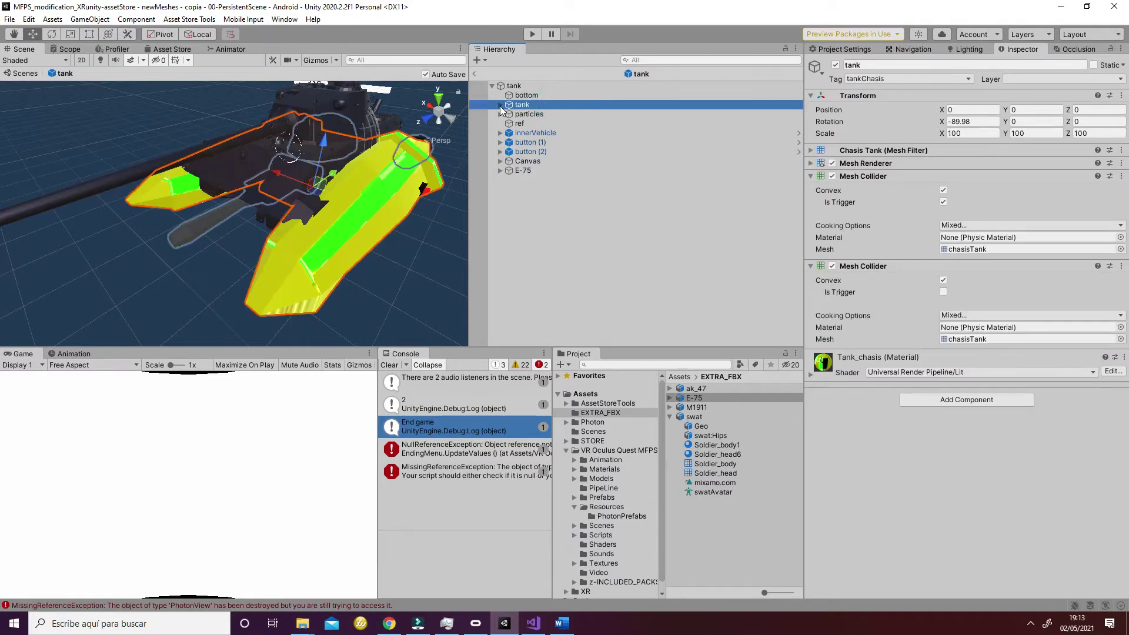
{"action": "left_click", "coordinate": [501, 105]}
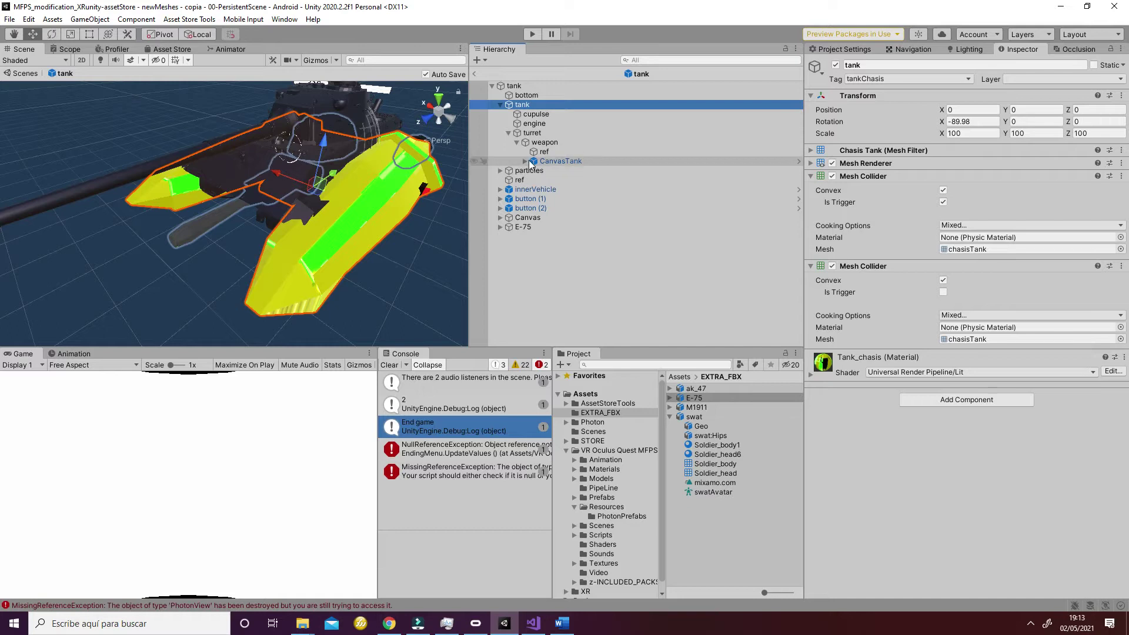
{"action": "left_click", "coordinate": [546, 133]}
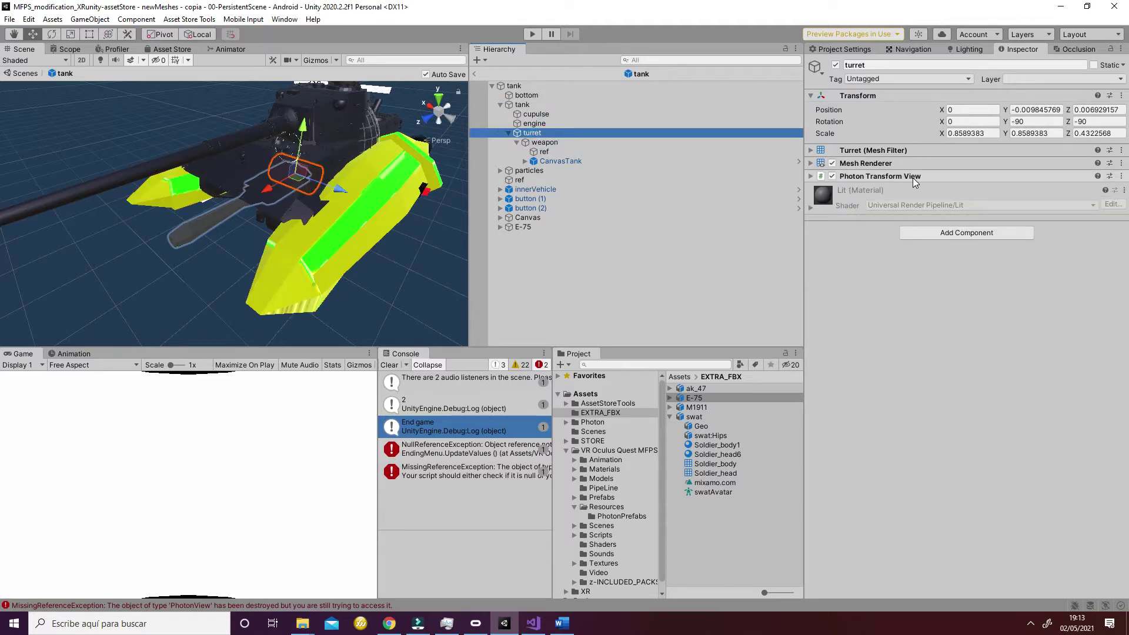
{"action": "left_click", "coordinate": [562, 104]}
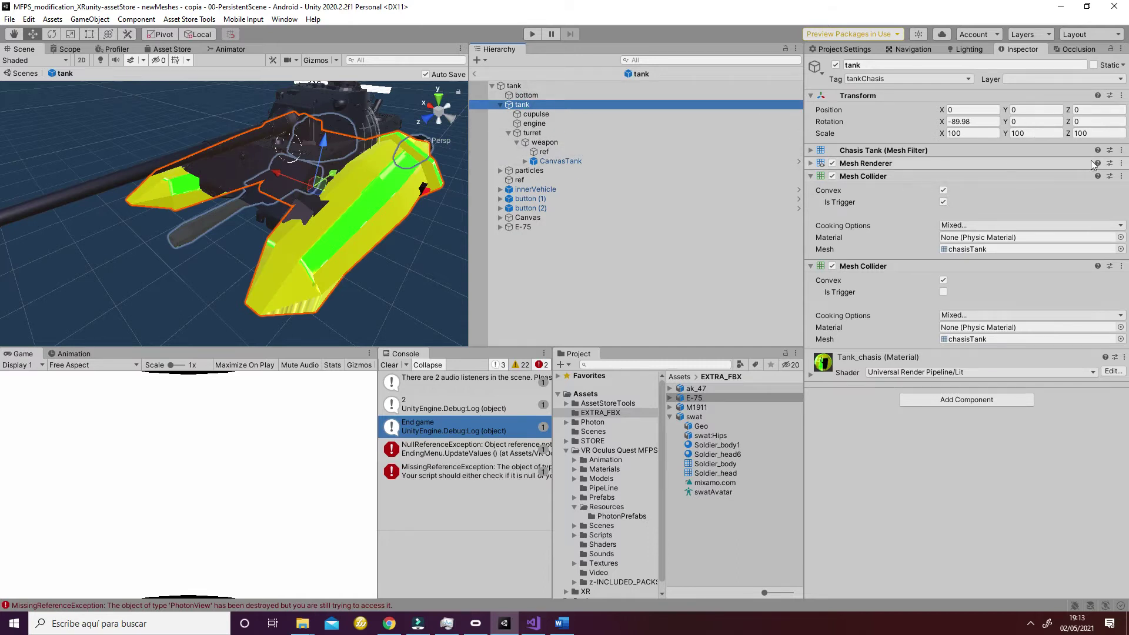
{"action": "left_click_drag", "start_coordinate": [528, 227], "coordinate": [523, 105]}
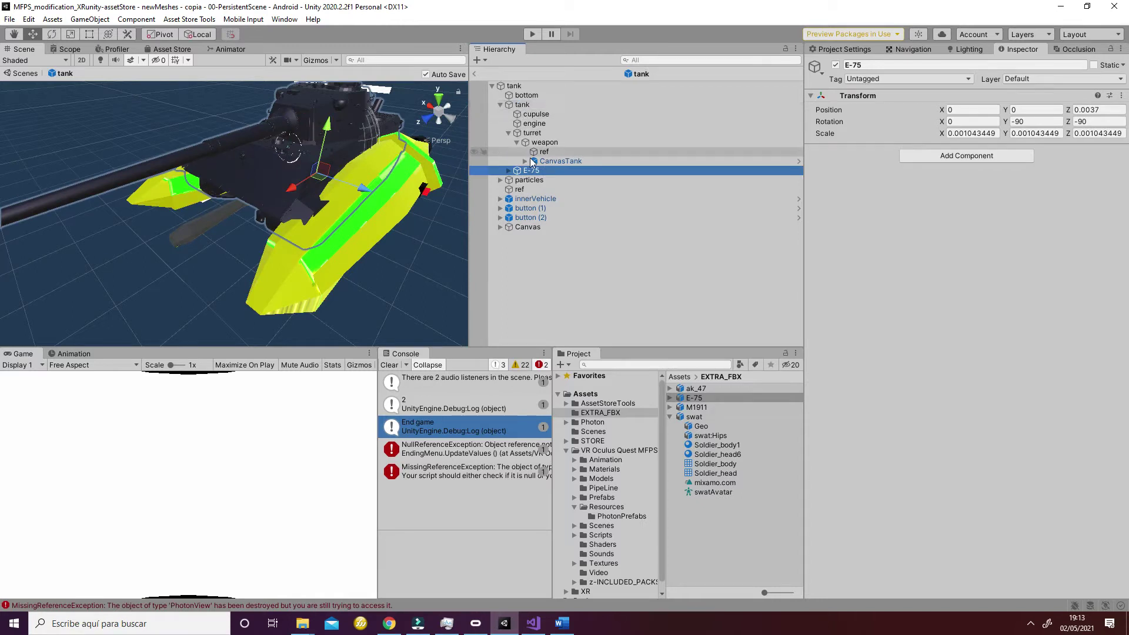
- Disable the Mesh Renderers of the original tank chassis and the bottom object
{"action": "left_click", "coordinate": [520, 105]}
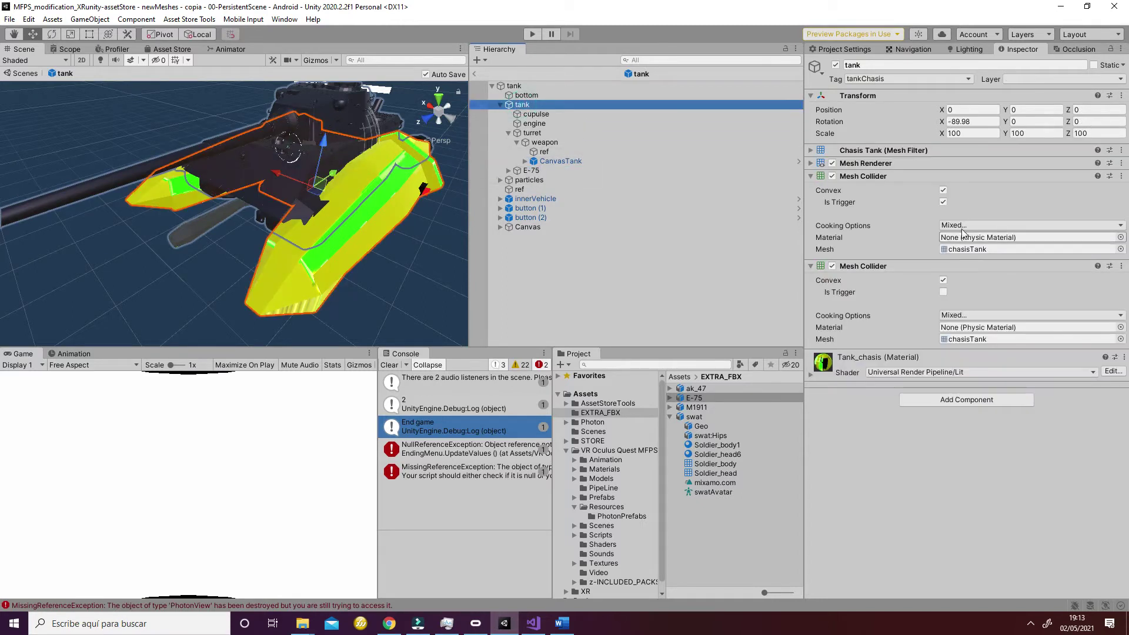
{"action": "left_click", "coordinate": [832, 163]}
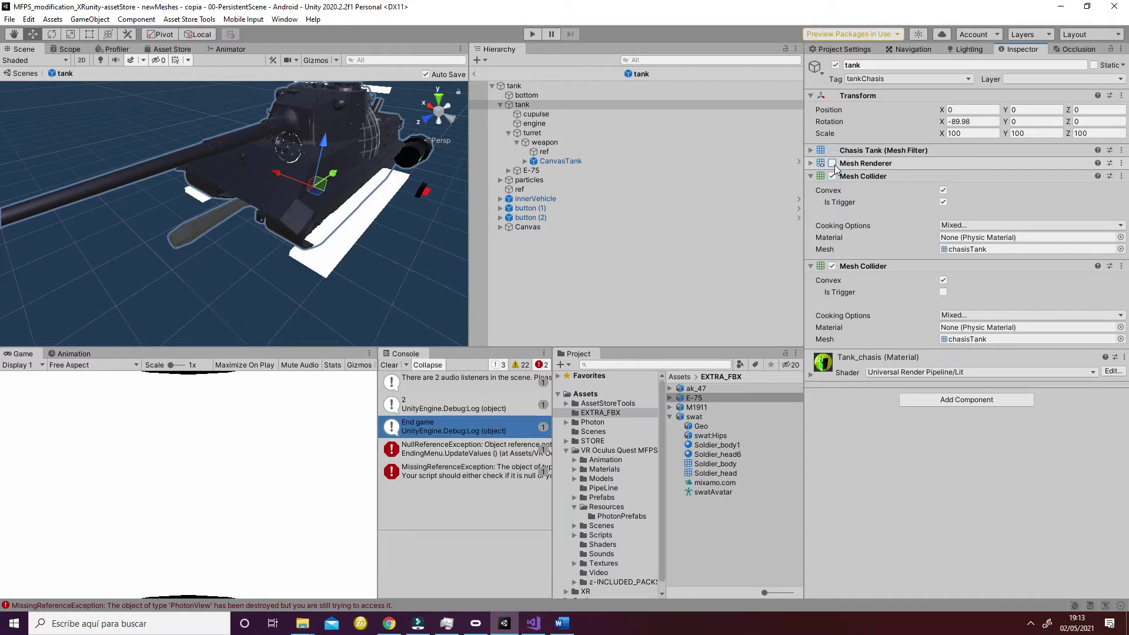
{"action": "left_click", "coordinate": [510, 96]}
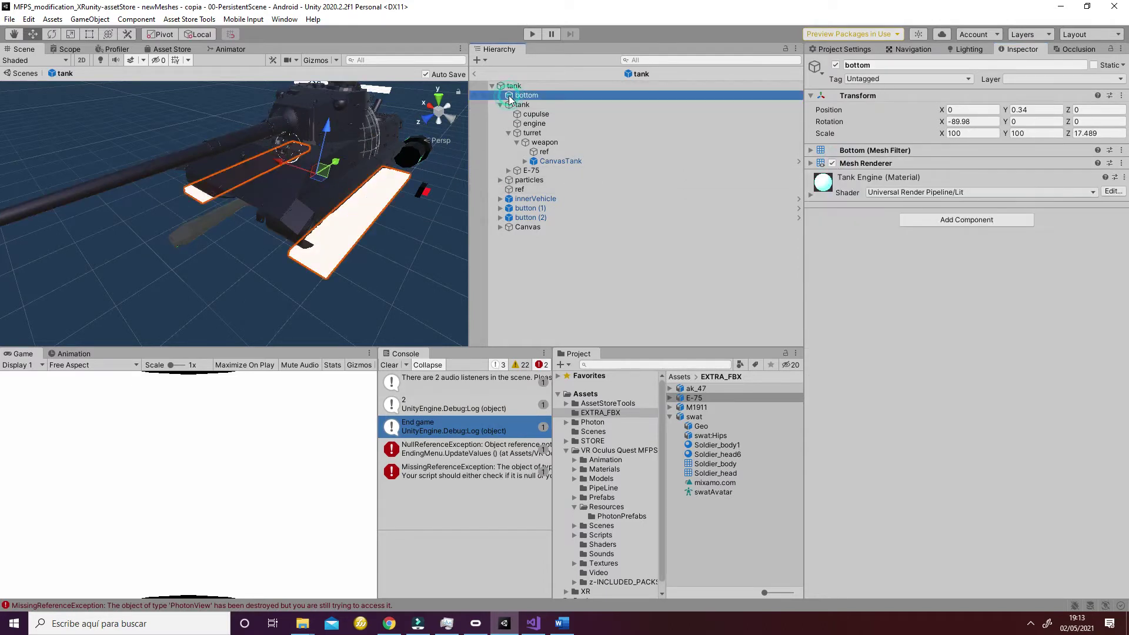
{"action": "left_click", "coordinate": [832, 163]}
- Disable the Mesh Renderers of the original turret and its weapon
{"action": "left_click_drag", "start_coordinate": [450, 182], "coordinate": [401, 187], "text": "alt"}
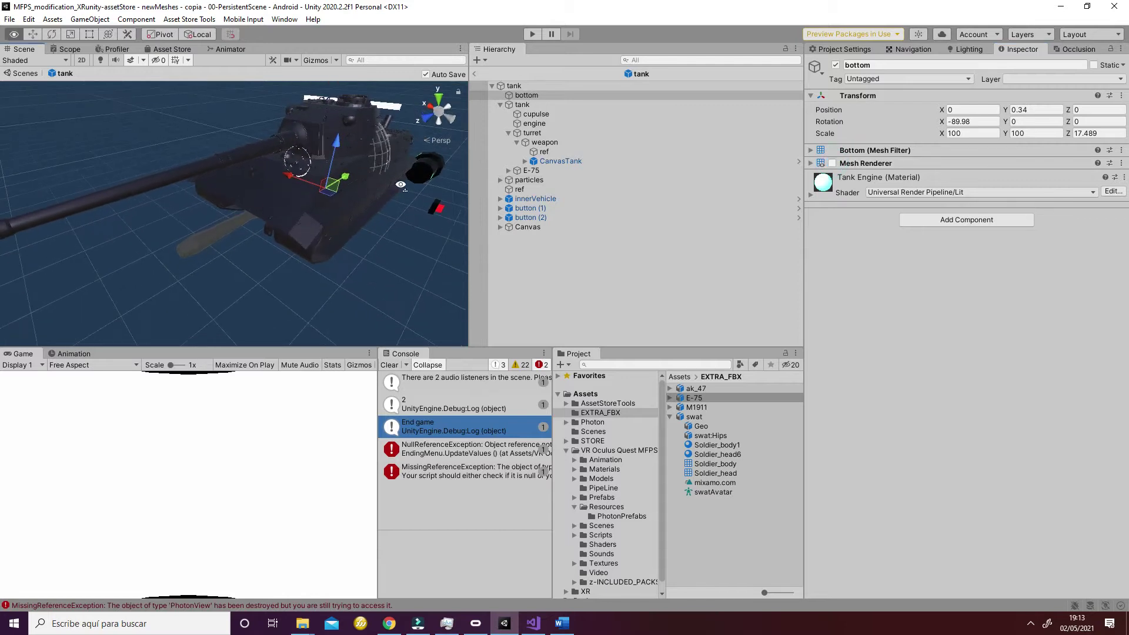
{"action": "left_click", "coordinate": [532, 133]}
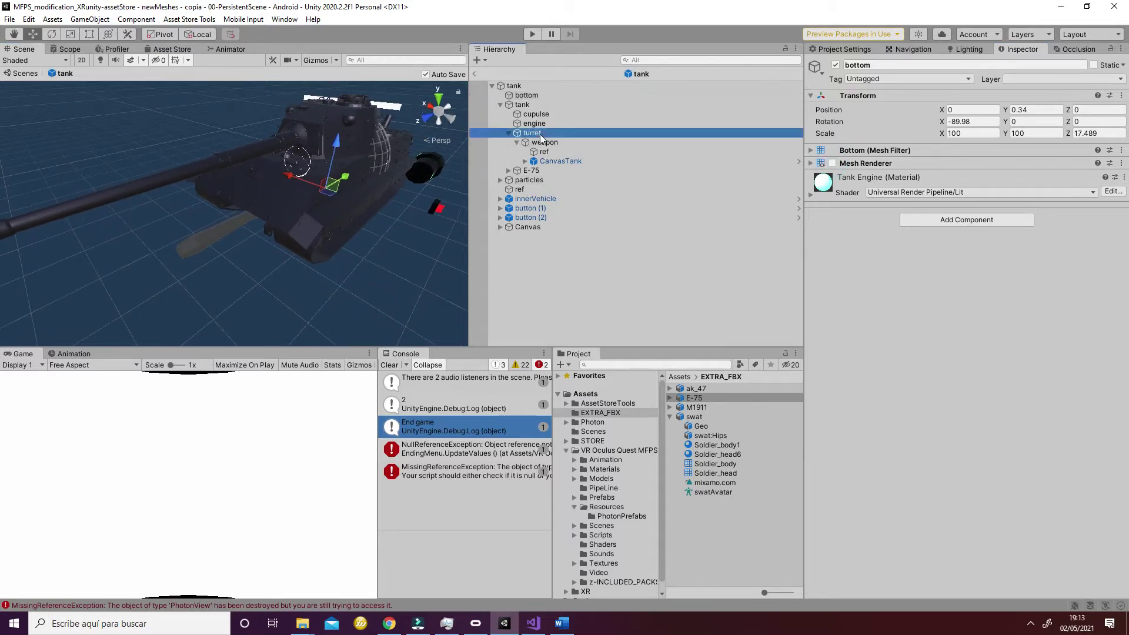
{"action": "left_click", "coordinate": [833, 163]}
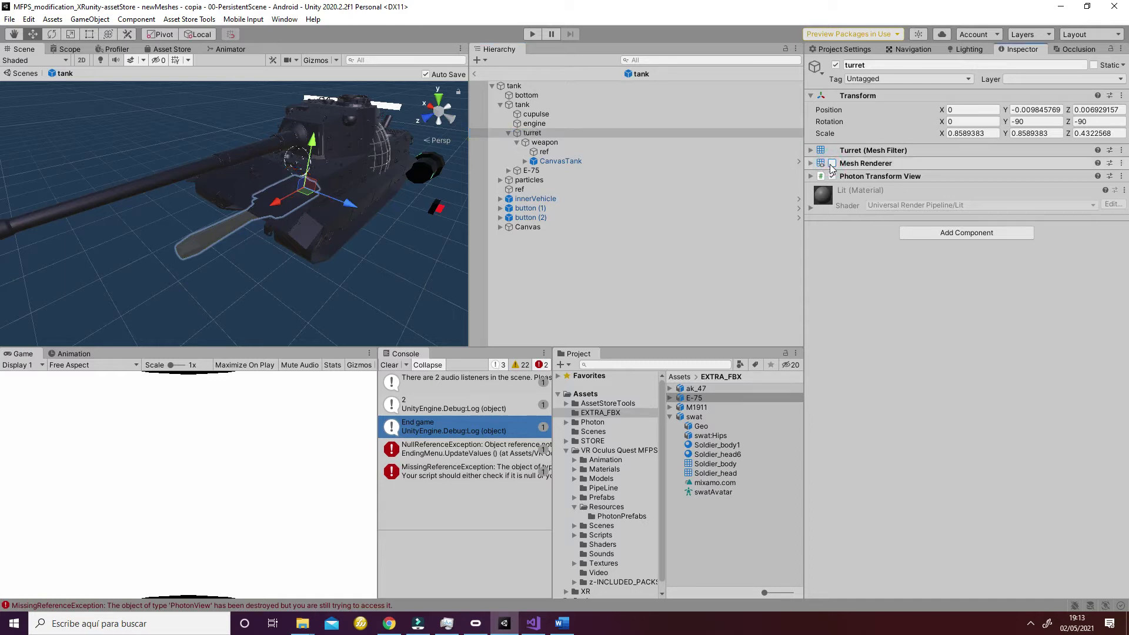
{"action": "left_click", "coordinate": [537, 141]}
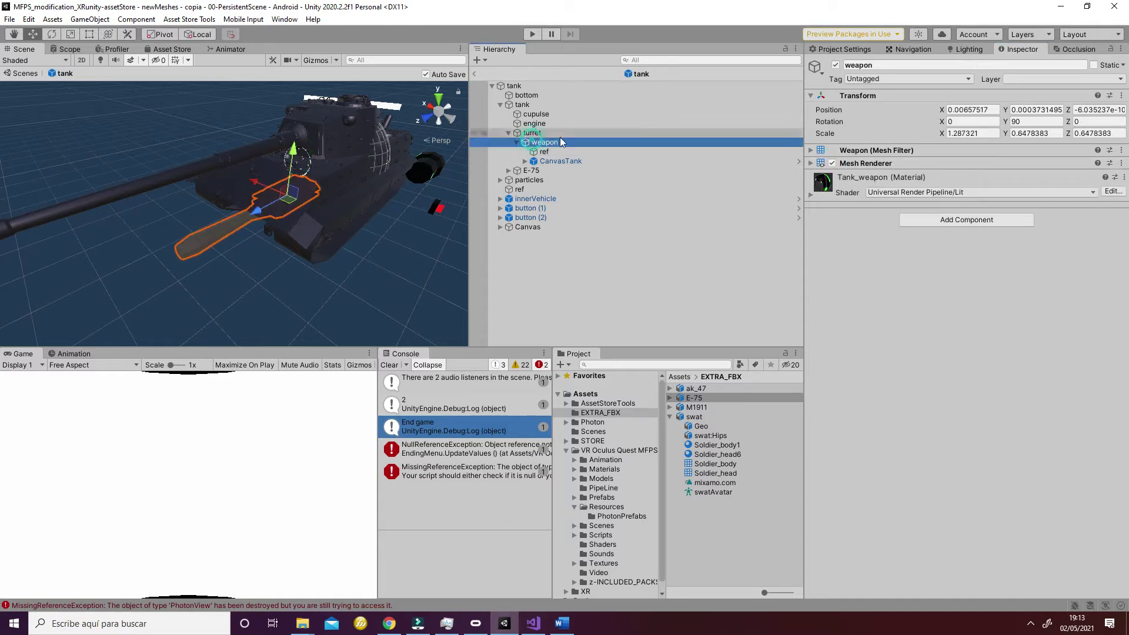
{"action": "left_click", "coordinate": [833, 163]}
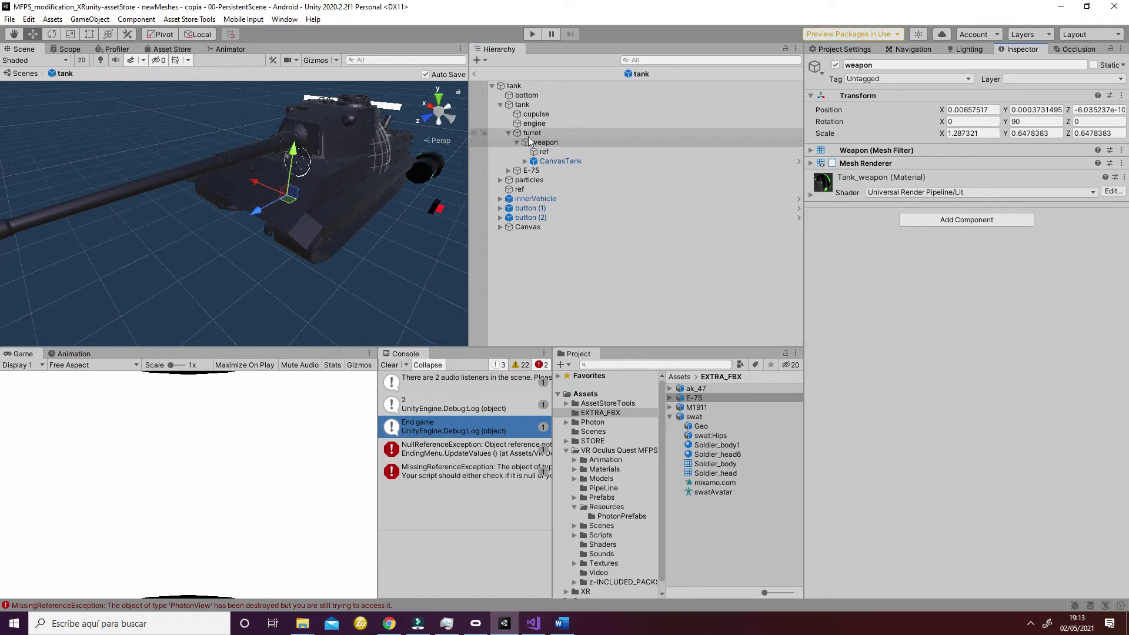
- Move the E-75's Gun Barrel part into the turret's weapon object as its child
{"action": "left_click", "coordinate": [179, 176]}
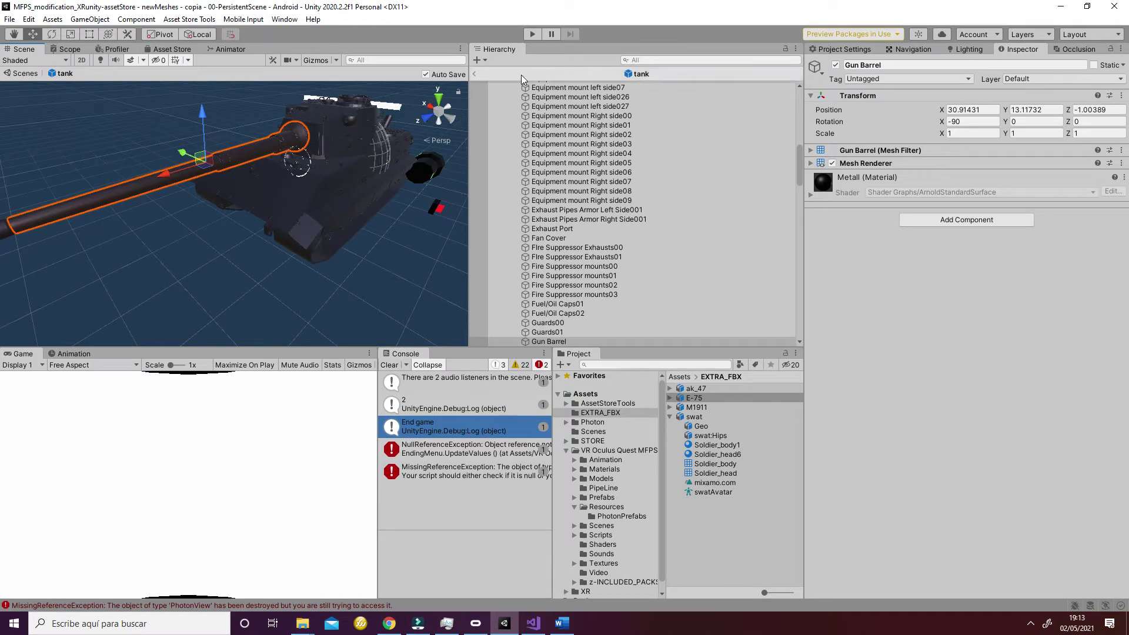
{"action": "scroll", "coordinate": [575, 212], "scroll_direction": "down", "scroll_amount": 2}
{"action": "left_click_drag", "start_coordinate": [560, 308], "coordinate": [562, 340]}
{"action": "left_click_drag", "start_coordinate": [797, 160], "coordinate": [786, 76]}
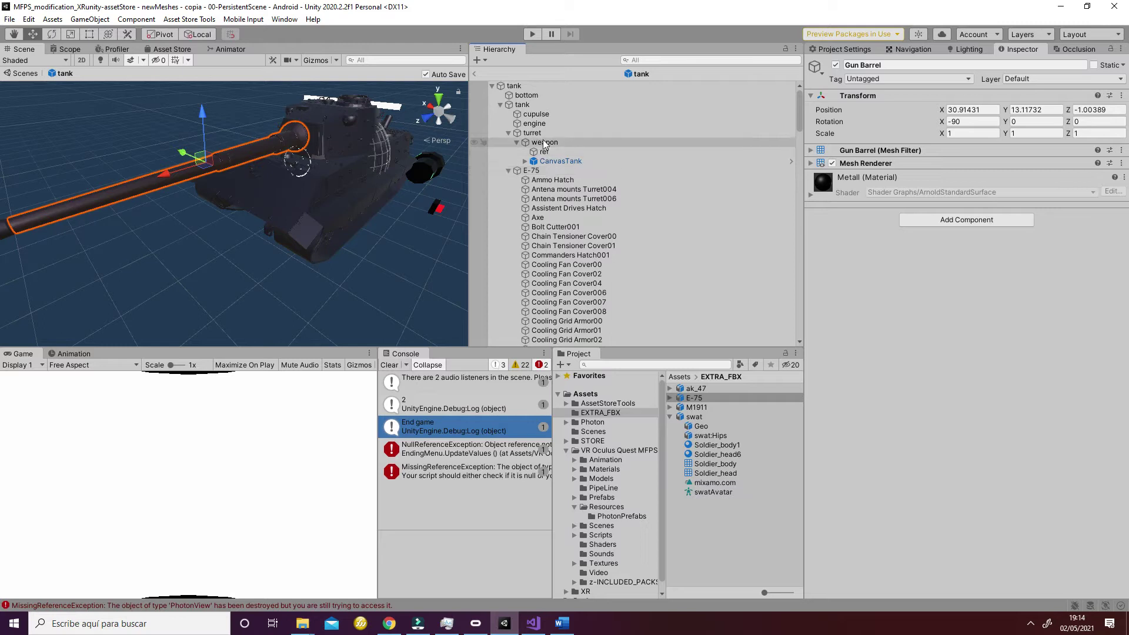
{"action": "scroll", "coordinate": [658, 265], "scroll_direction": "down", "scroll_amount": 15}
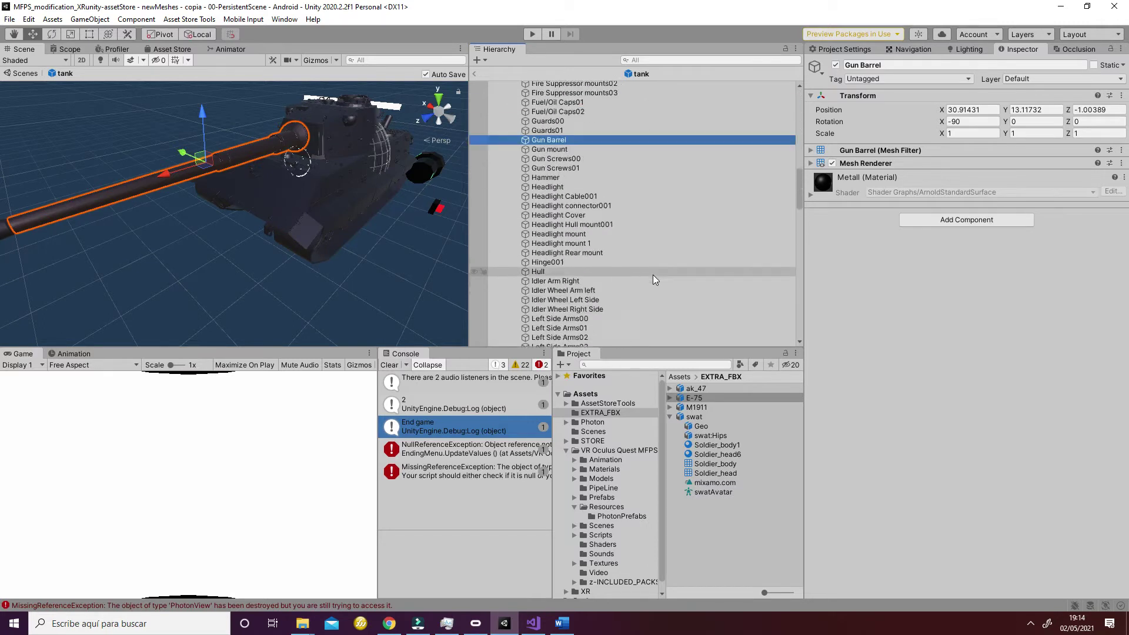
{"action": "left_click_drag", "start_coordinate": [557, 175], "coordinate": [565, 147]}
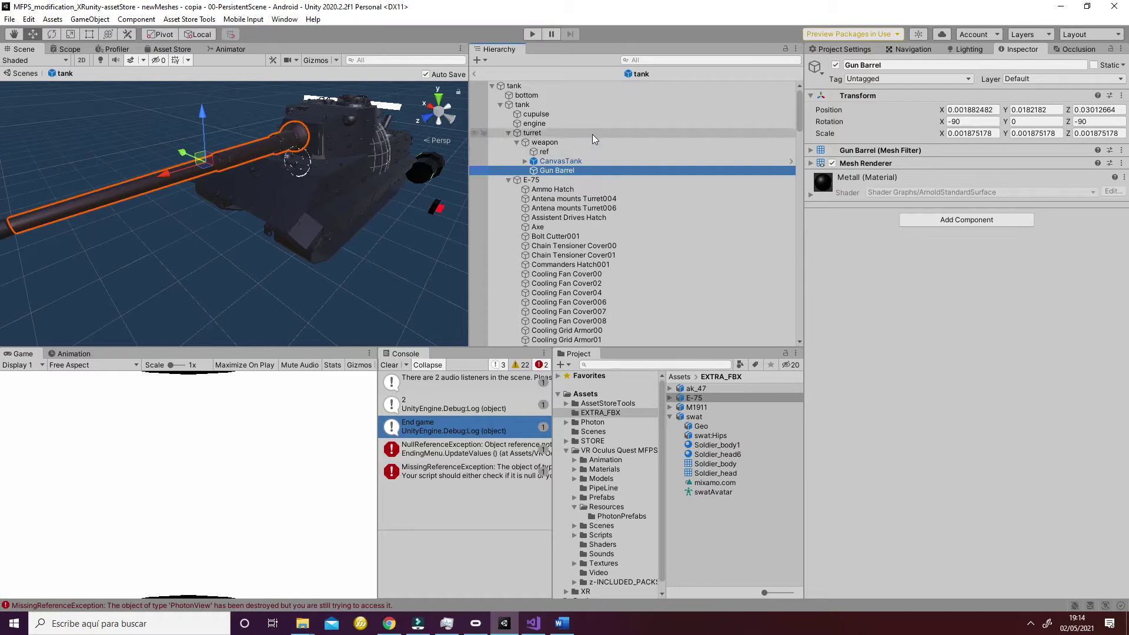
- Try moving the Gun Barrel forward out of the turret and undo each move
{"action": "left_click", "coordinate": [545, 151]}
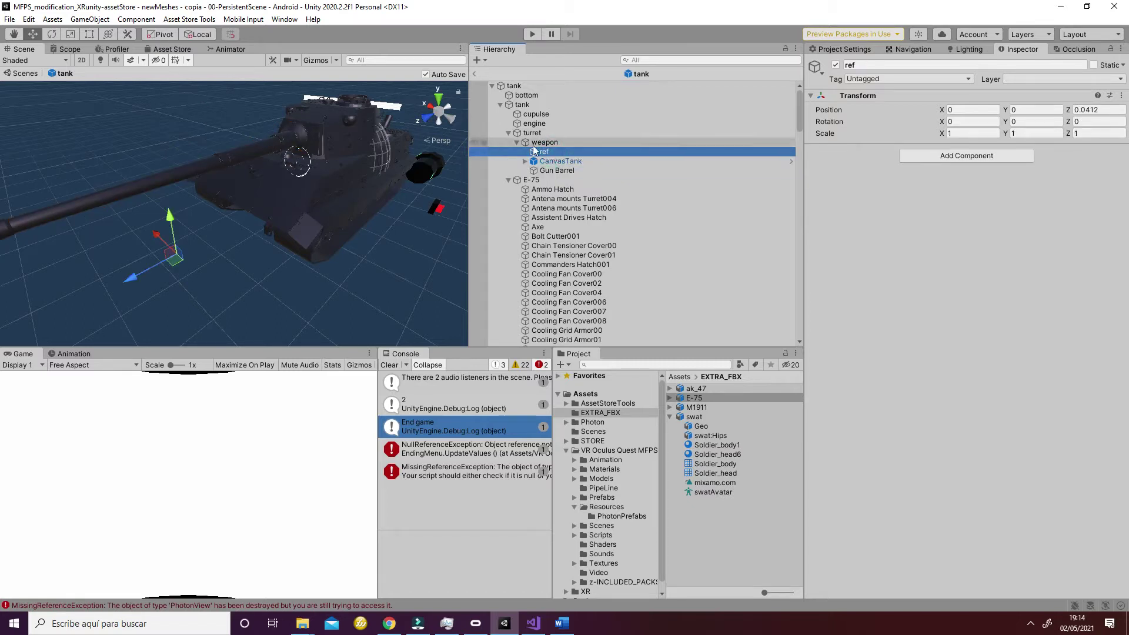
{"action": "left_click", "coordinate": [555, 170]}
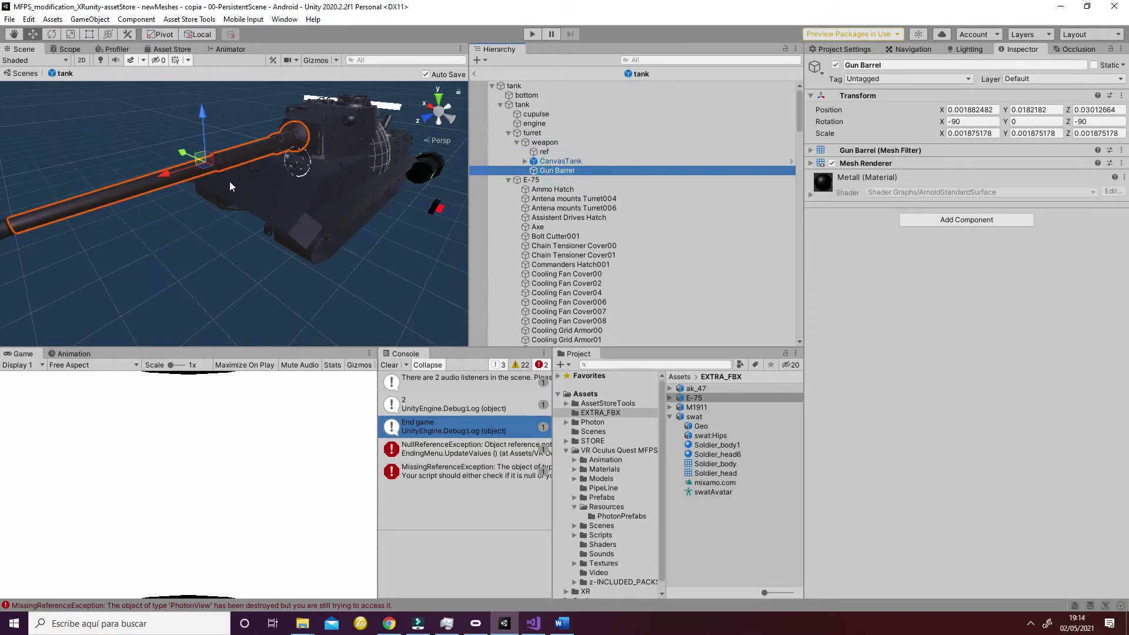
{"action": "left_click_drag", "start_coordinate": [170, 175], "coordinate": [76, 141]}
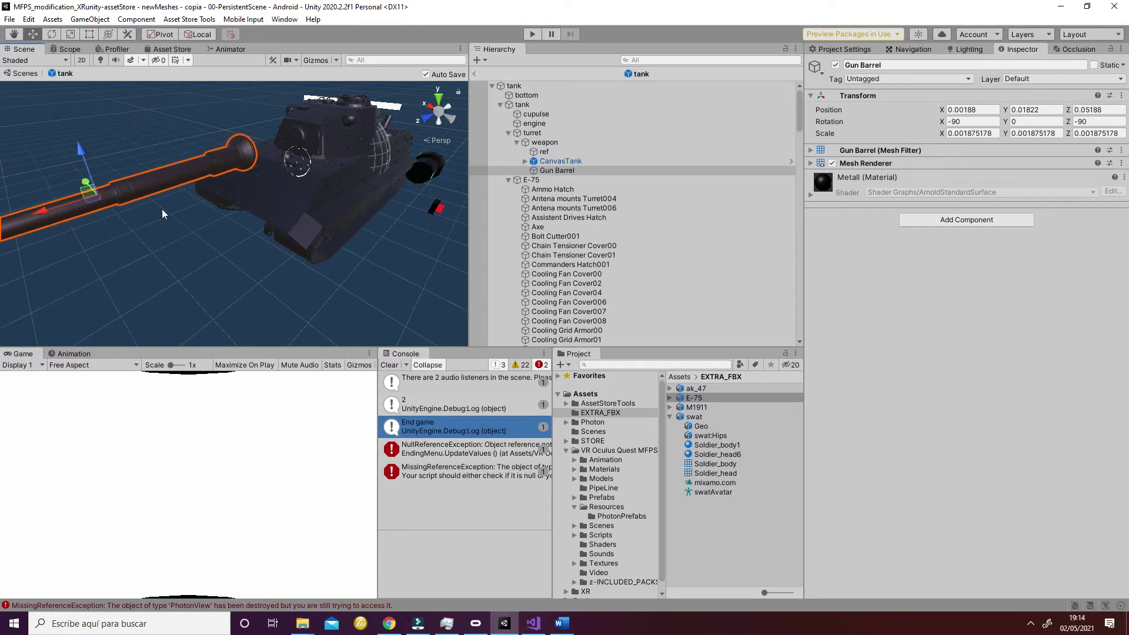
{"action": "key", "text": "ctrl+z"}
{"action": "left_click", "coordinate": [587, 162]}
{"action": "left_click", "coordinate": [574, 171]}
{"action": "left_click_drag", "start_coordinate": [164, 175], "coordinate": [89, 194]}
{"action": "key", "text": "ctrl+z"}
{"action": "middle_click_drag", "start_coordinate": [124, 203], "coordinate": [153, 209]}
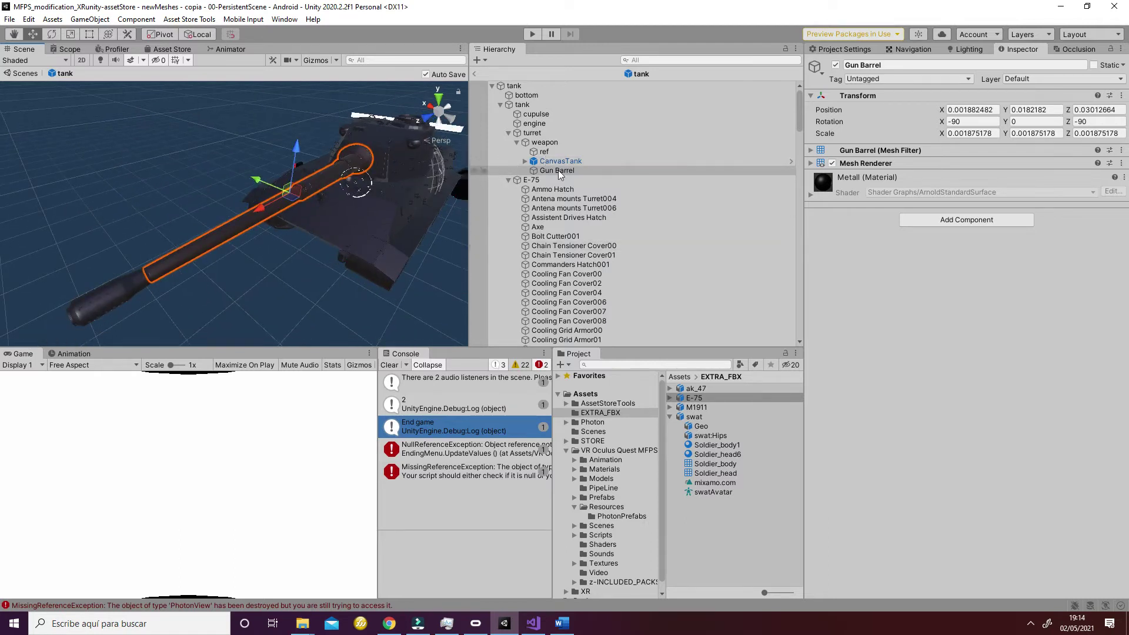
- Move the weapon's ref object to the E-75's muzzle, at about 0.018 on the Y axis and 0.072 on the Z axis
{"action": "scroll", "coordinate": [546, 147], "scroll_direction": "down", "scroll_amount": 20}
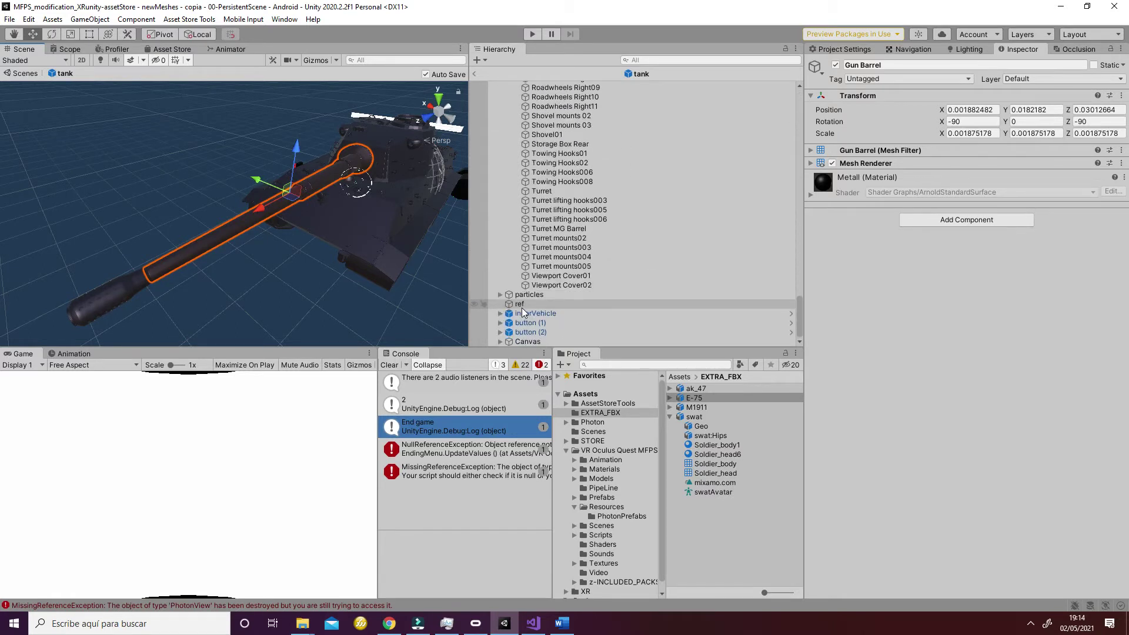
{"action": "left_click", "coordinate": [555, 305]}
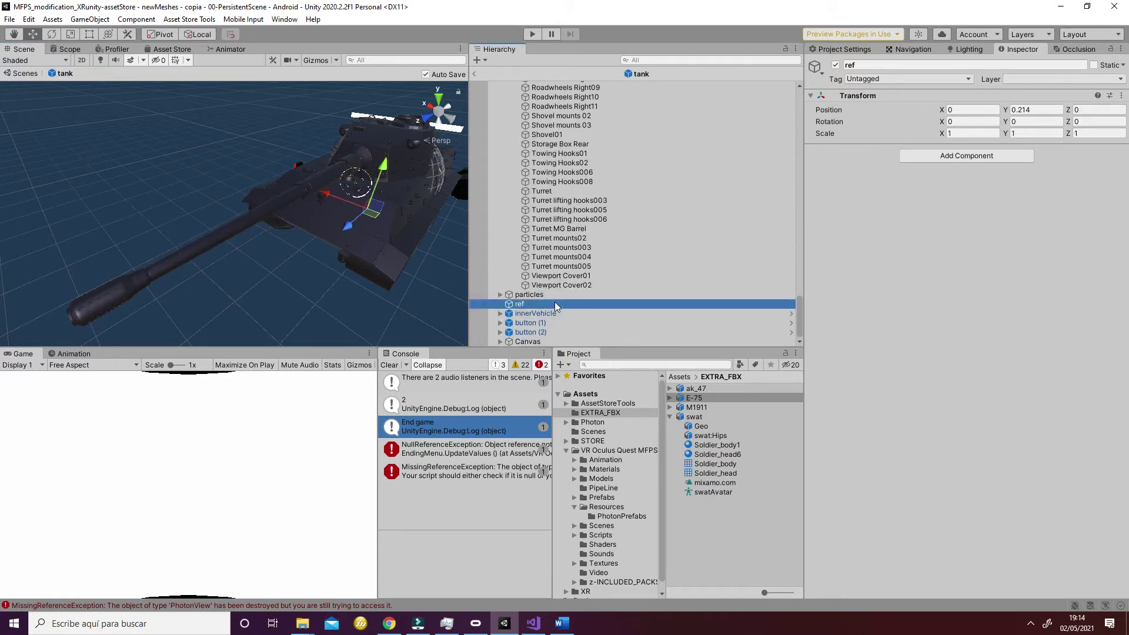
{"action": "left_click_drag", "start_coordinate": [801, 313], "coordinate": [802, 229]}
{"action": "left_click_drag", "start_coordinate": [801, 299], "coordinate": [801, 93]}
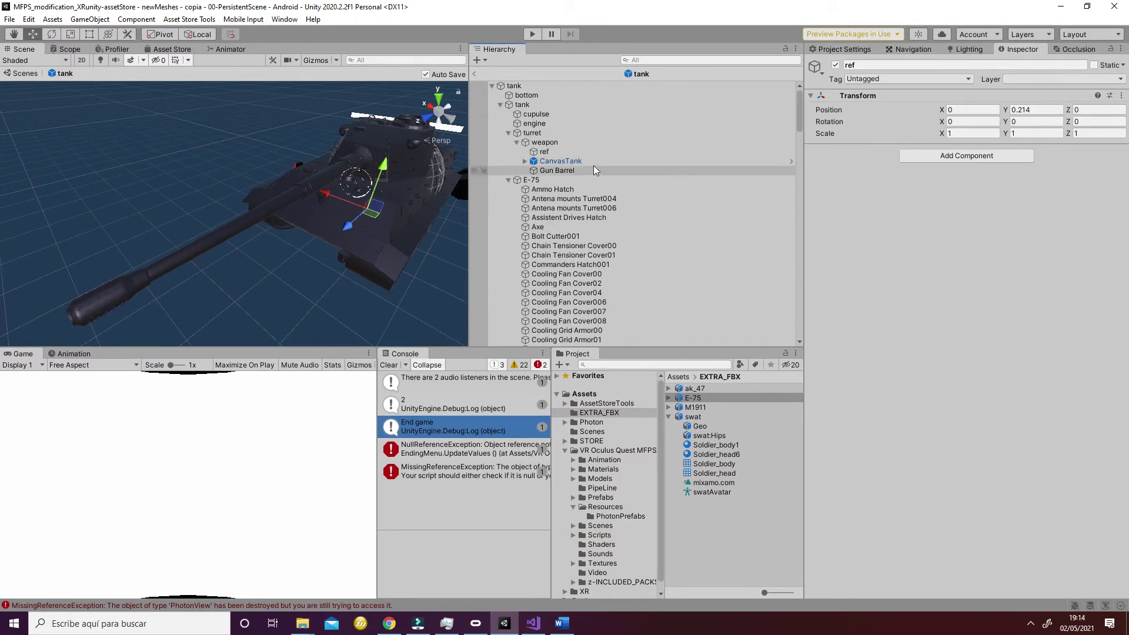
{"action": "left_click", "coordinate": [553, 153]}
{"action": "right_click_drag", "start_coordinate": [385, 291], "coordinate": [353, 243]}
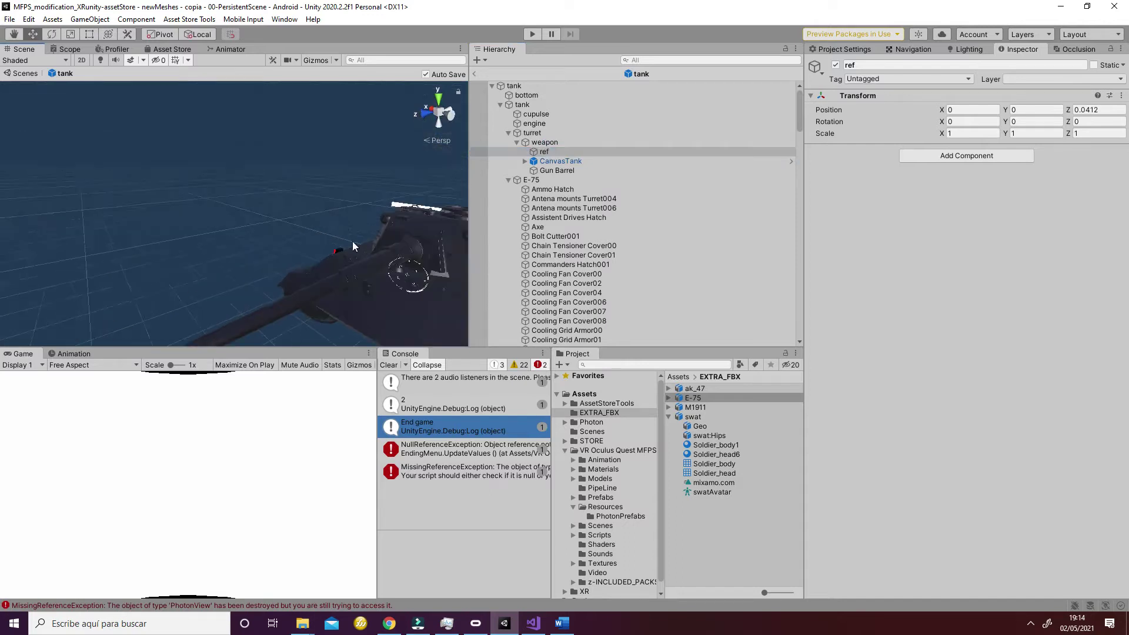
{"action": "mouse_move", "coordinate": [353, 243]}
{"action": "middle_mouse_down"}
{"action": "mouse_move", "coordinate": [328, 207]}
{"action": "mouse_move", "coordinate": [336, 237]}
{"action": "mouse_move", "coordinate": [346, 233]}
{"action": "middle_mouse_up"}
{"action": "right_click_drag", "start_coordinate": [346, 233], "coordinate": [342, 291]}
{"action": "left_click_drag", "start_coordinate": [320, 295], "coordinate": [326, 186]}
{"action": "left_click_drag", "start_coordinate": [291, 244], "coordinate": [43, 311]}
{"action": "left_click_drag", "start_coordinate": [171, 300], "coordinate": [236, 264], "text": "alt"}
{"action": "right_click_drag", "start_coordinate": [236, 264], "coordinate": [215, 272]}
- Lower the weapon's ref object to about 0.014 on the Y axis to align it with the barrel, using the front view
{"action": "left_click", "coordinate": [449, 112]}
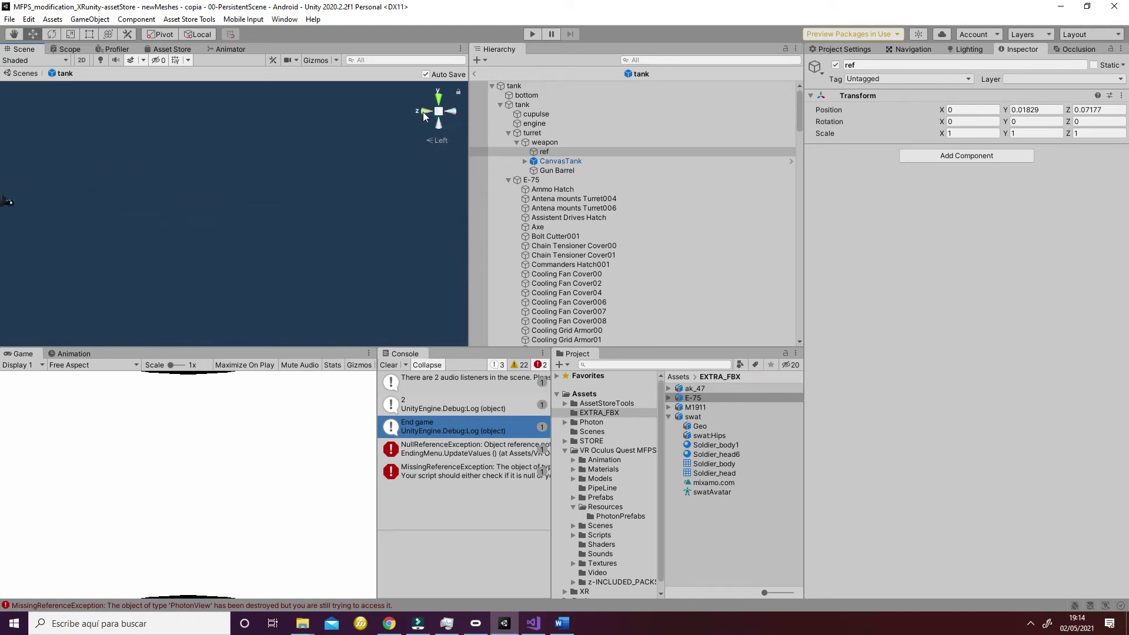
{"action": "left_click", "coordinate": [423, 112]}
{"action": "left_click", "coordinate": [438, 111]}
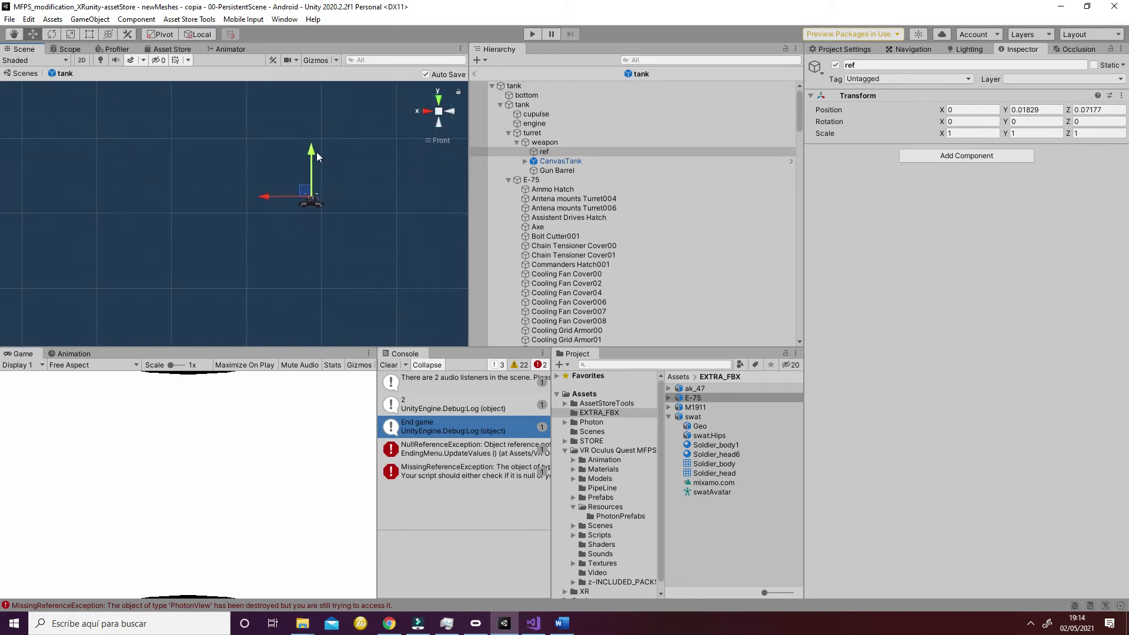
{"action": "left_click_drag", "start_coordinate": [315, 151], "coordinate": [315, 155]}
{"action": "middle_click_drag", "start_coordinate": [323, 176], "coordinate": [319, 182]}
{"action": "scroll", "coordinate": [320, 181], "scroll_direction": "up", "scroll_amount": 8}
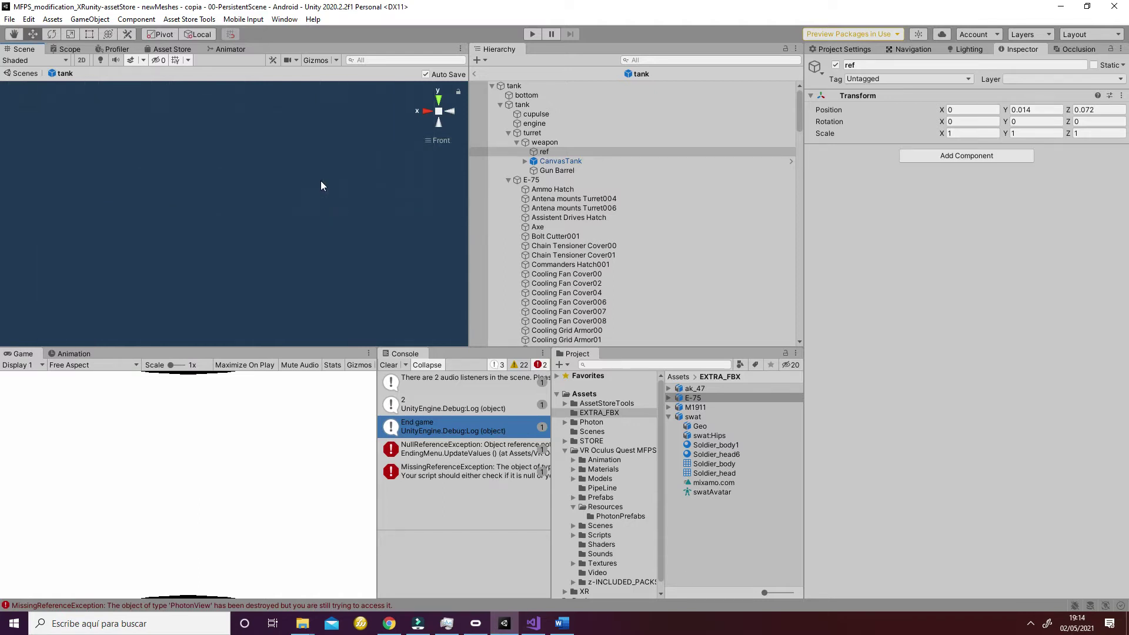
{"action": "scroll", "coordinate": [332, 181], "scroll_direction": "down", "scroll_amount": 4}
{"action": "right_click_drag", "start_coordinate": [377, 188], "coordinate": [293, 290]}
{"action": "middle_click_drag", "start_coordinate": [292, 290], "coordinate": [437, 125]}
{"action": "left_click_drag", "start_coordinate": [348, 200], "coordinate": [345, 195], "text": "alt"}
- Focus on the CanvasTank object and check its placement in front of the turret
{"action": "left_click", "coordinate": [554, 152]}
{"action": "double_click", "coordinate": [532, 162]}
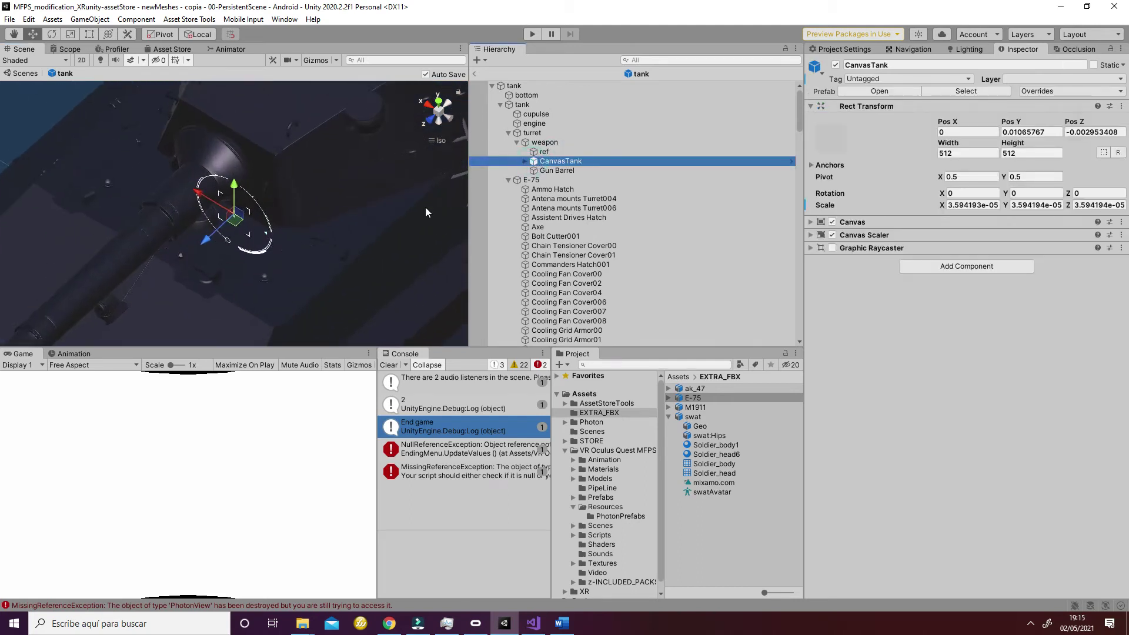
{"action": "left_click_drag", "start_coordinate": [350, 198], "coordinate": [407, 174], "text": "alt"}
- Delete the original engine object from the tank chassis
{"action": "left_click", "coordinate": [430, 177]}
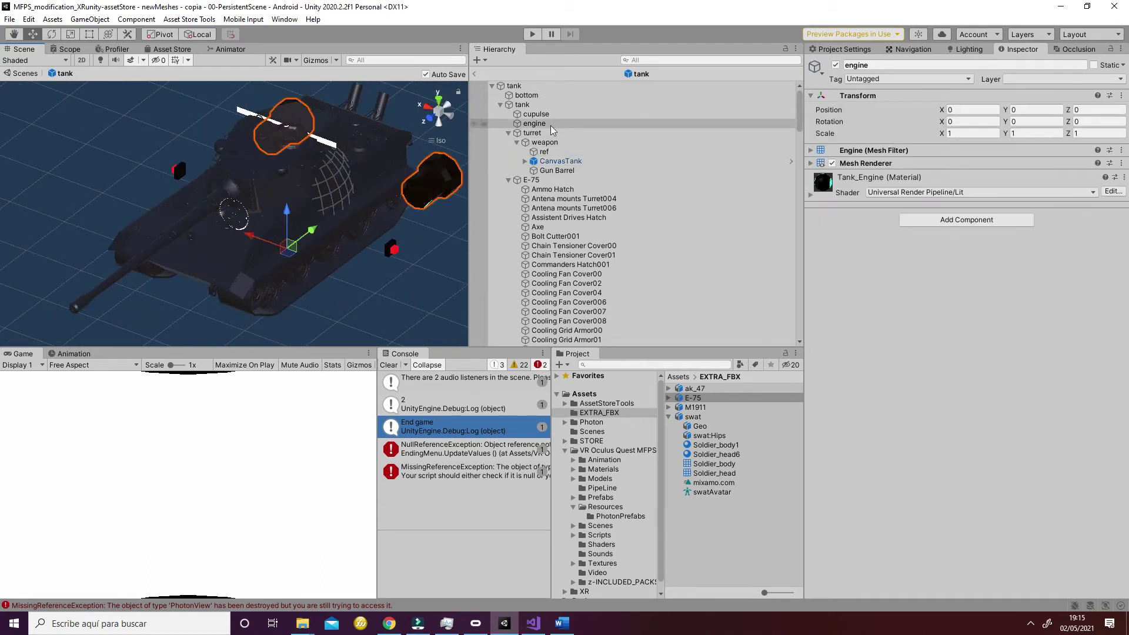
{"action": "left_click", "coordinate": [550, 125]}
{"action": "key", "text": "Delete"}
{"action": "mouse_move", "coordinate": [339, 230]}
{"action": "left_mouse_down", "text": "alt"}
{"action": "mouse_move", "coordinate": [298, 228]}
{"action": "mouse_move", "coordinate": [394, 195]}
{"action": "mouse_move", "coordinate": [333, 214]}
{"action": "left_mouse_up", "text": "alt"}
- Select button (1) beside the hull and check the placement of both side buttons around the tank
{"action": "left_click", "coordinate": [380, 236]}
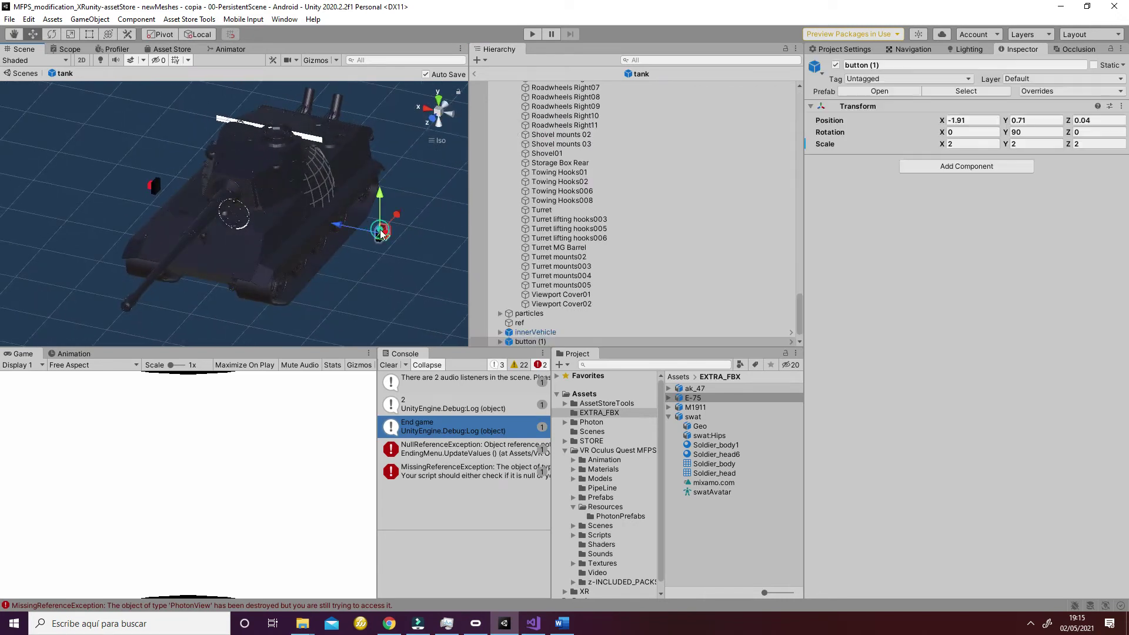
{"action": "left_click_drag", "start_coordinate": [453, 322], "coordinate": [443, 214], "text": "alt"}
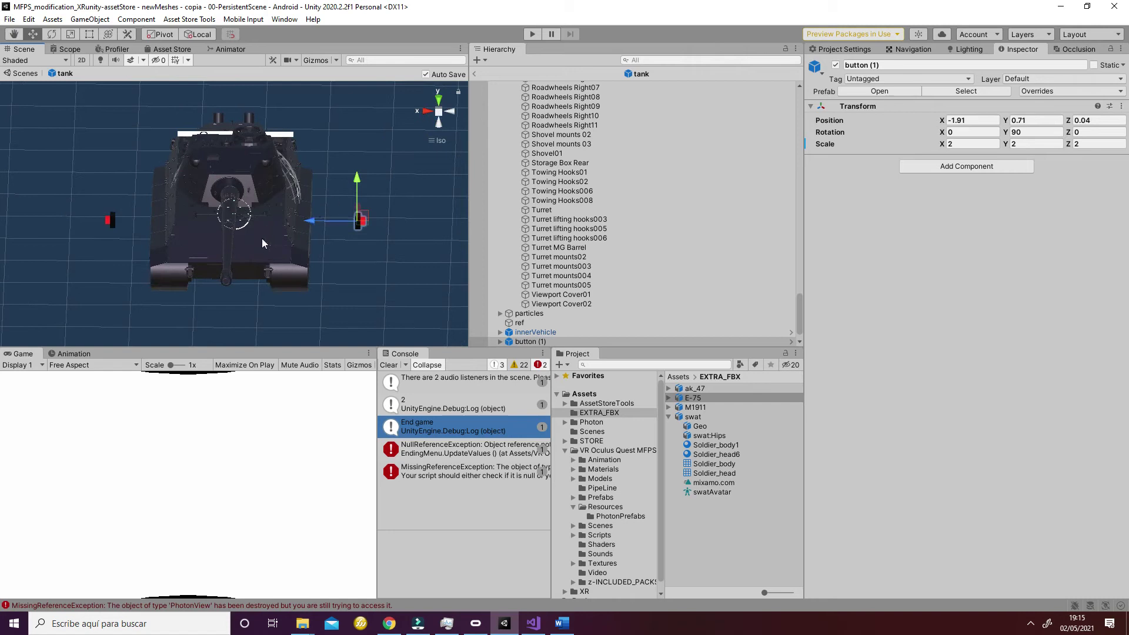
{"action": "left_click_drag", "start_coordinate": [320, 184], "coordinate": [259, 216], "text": "alt"}
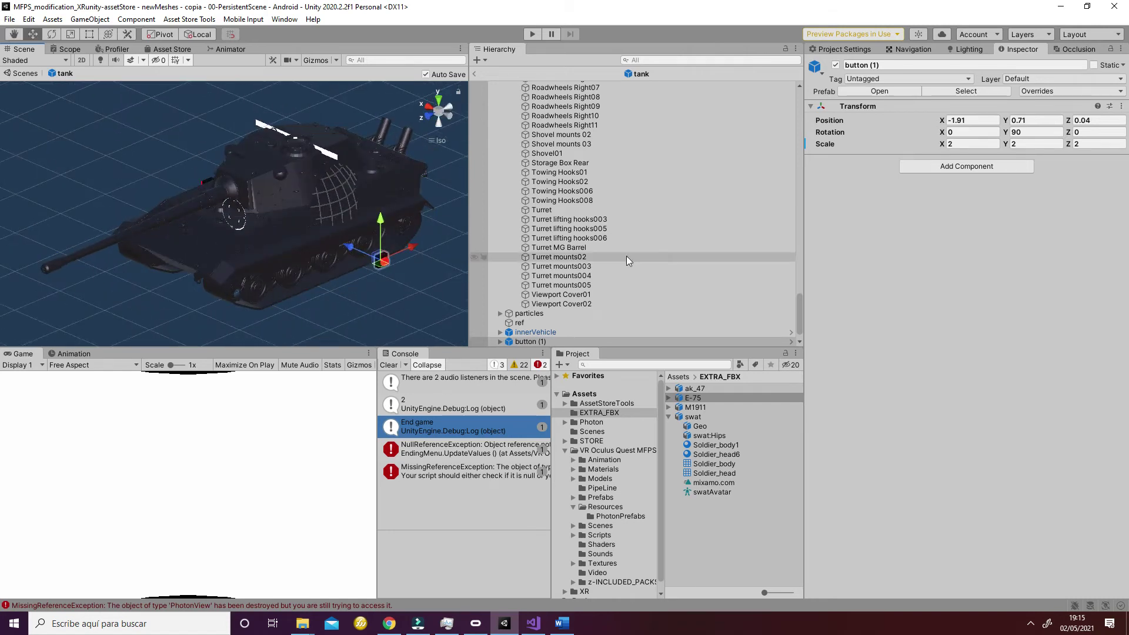
- Show the Tank script's settings on the root tank object
{"action": "scroll", "coordinate": [626, 254], "scroll_direction": "up", "scroll_amount": 20}
{"action": "scroll", "coordinate": [625, 252], "scroll_direction": "up", "scroll_amount": 15}
{"action": "left_click", "coordinate": [542, 87]}
{"action": "left_click", "coordinate": [810, 163]}
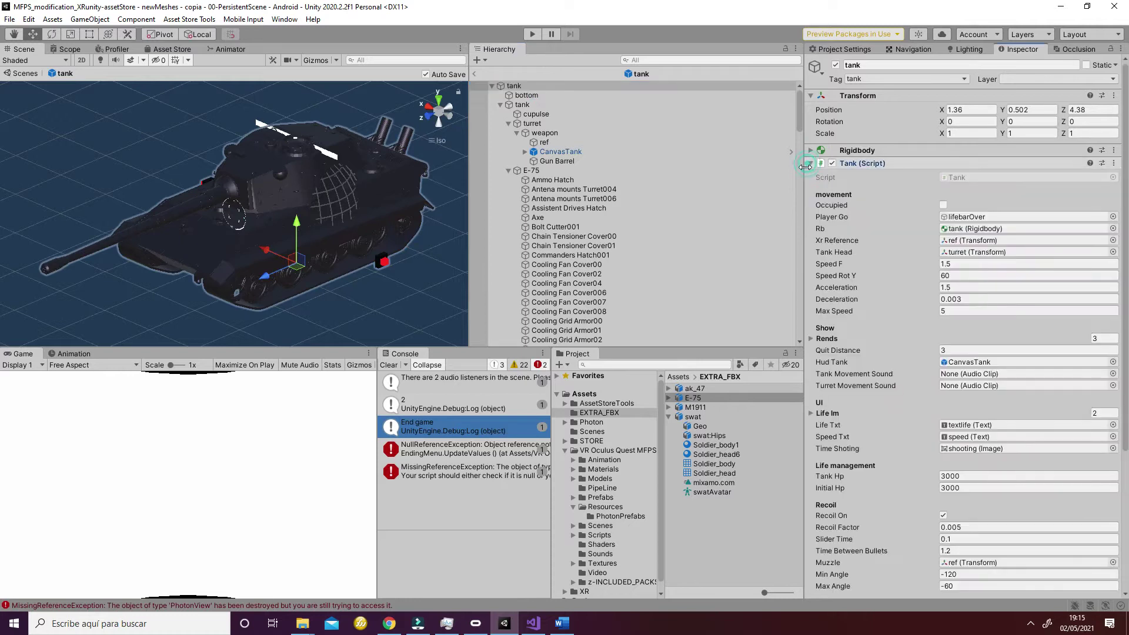
- Empty the Rends list in the root tank's Tank script by setting its size to 0
{"action": "scroll", "coordinate": [933, 357], "scroll_direction": "down", "scroll_amount": 5}
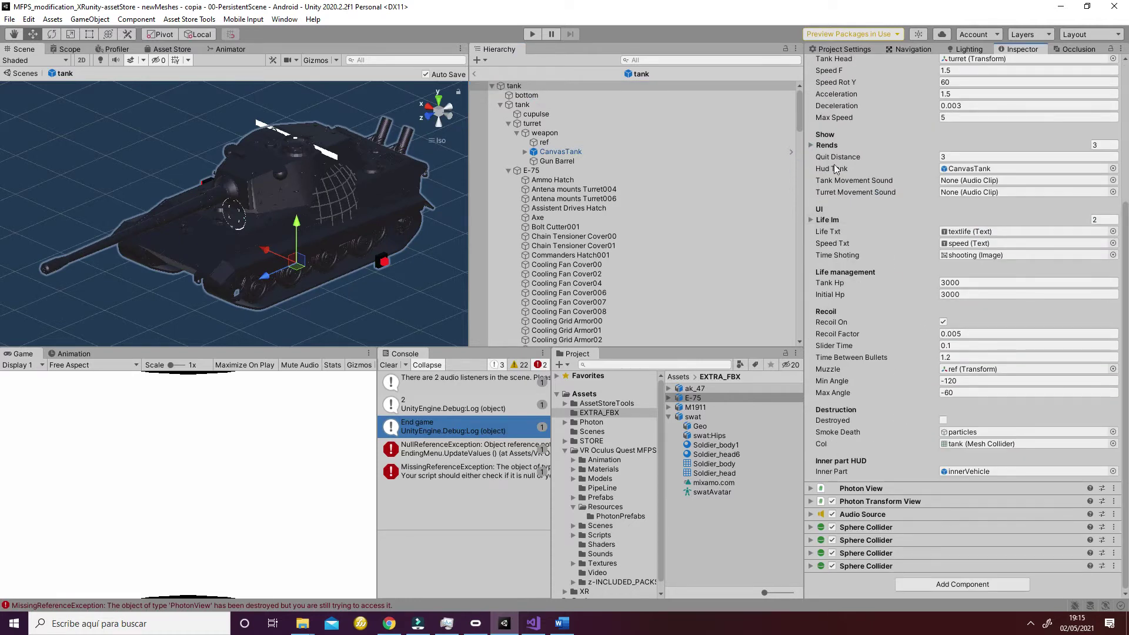
{"action": "left_click", "coordinate": [811, 145]}
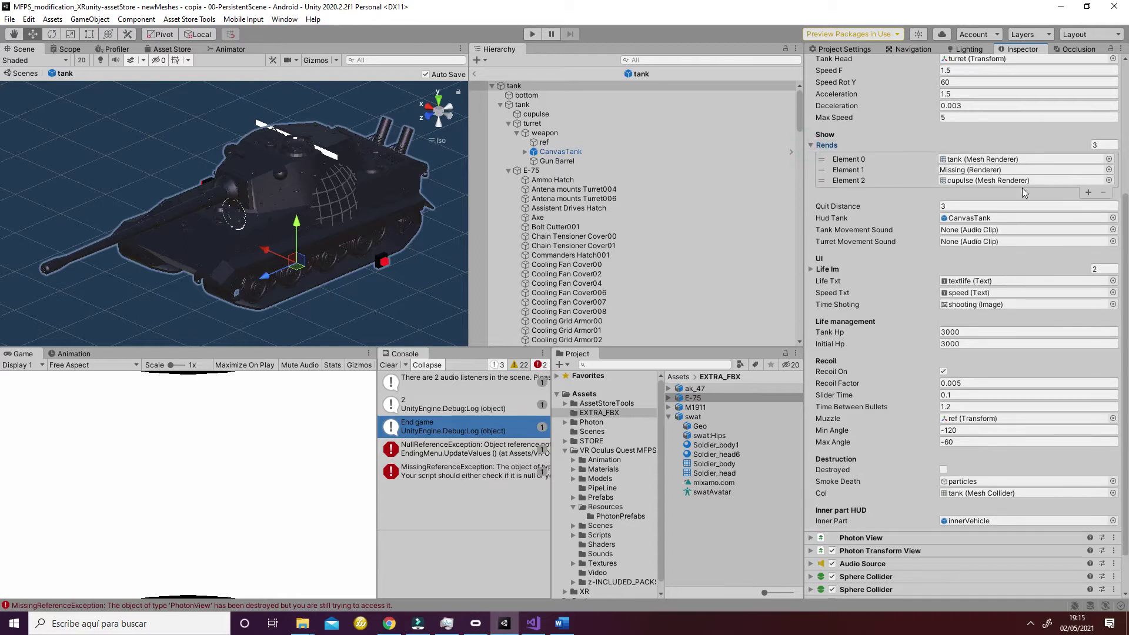
{"action": "scroll", "coordinate": [1024, 192], "scroll_direction": "up", "scroll_amount": 5}
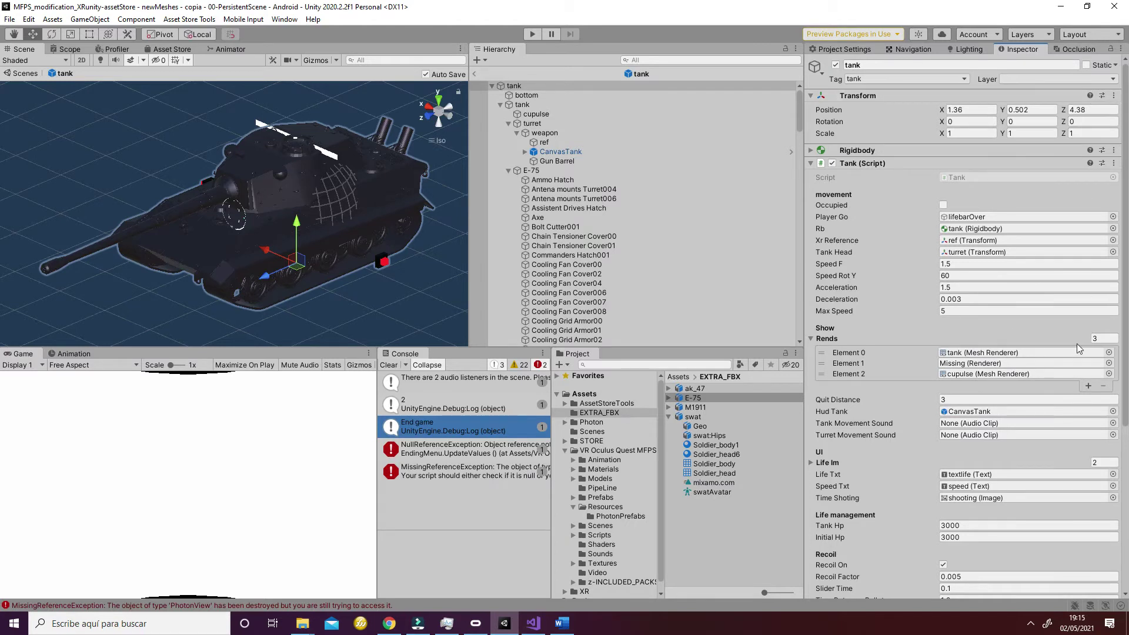
{"action": "left_click", "coordinate": [1104, 339]}
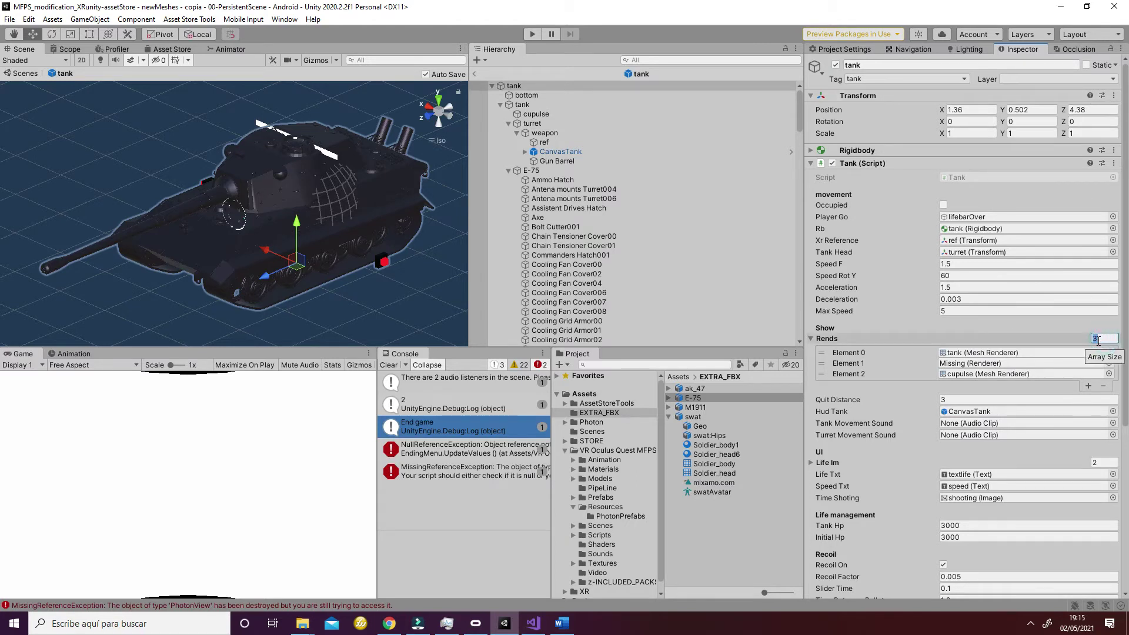
{"action": "type", "text": "0"}
{"action": "key", "text": "Return"}
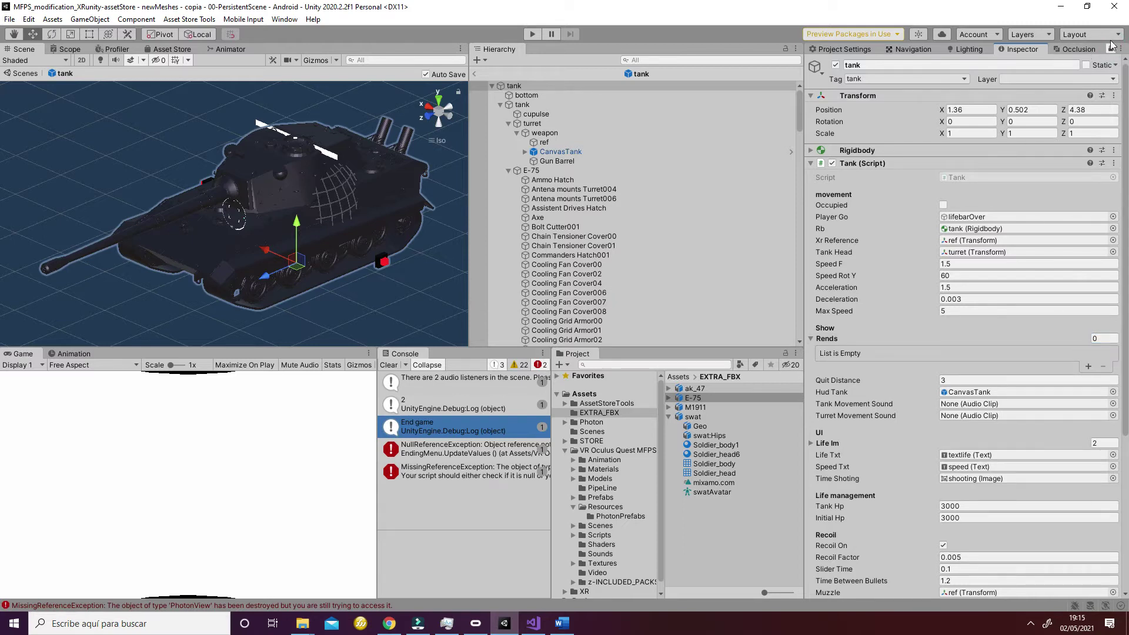
- Assign all E-75 child meshes from Ammo Hatch through Viewport Cover02 to the Tank script's Rends list, then collapse the list
{"action": "left_click", "coordinate": [631, 180]}
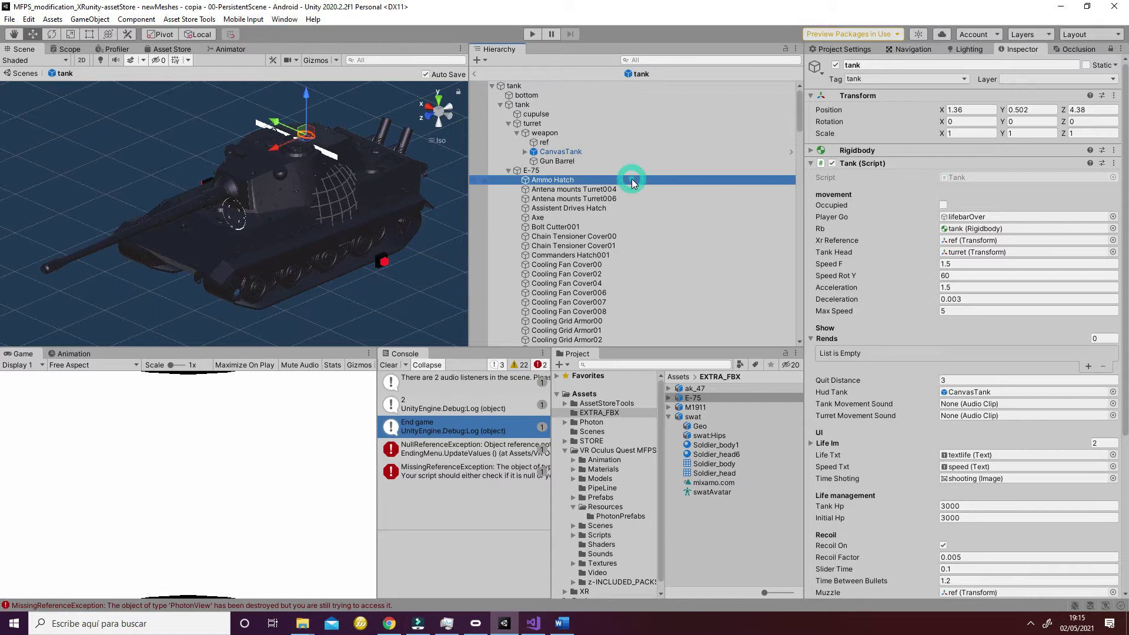
{"action": "scroll", "coordinate": [614, 236], "scroll_direction": "down", "scroll_amount": 20}
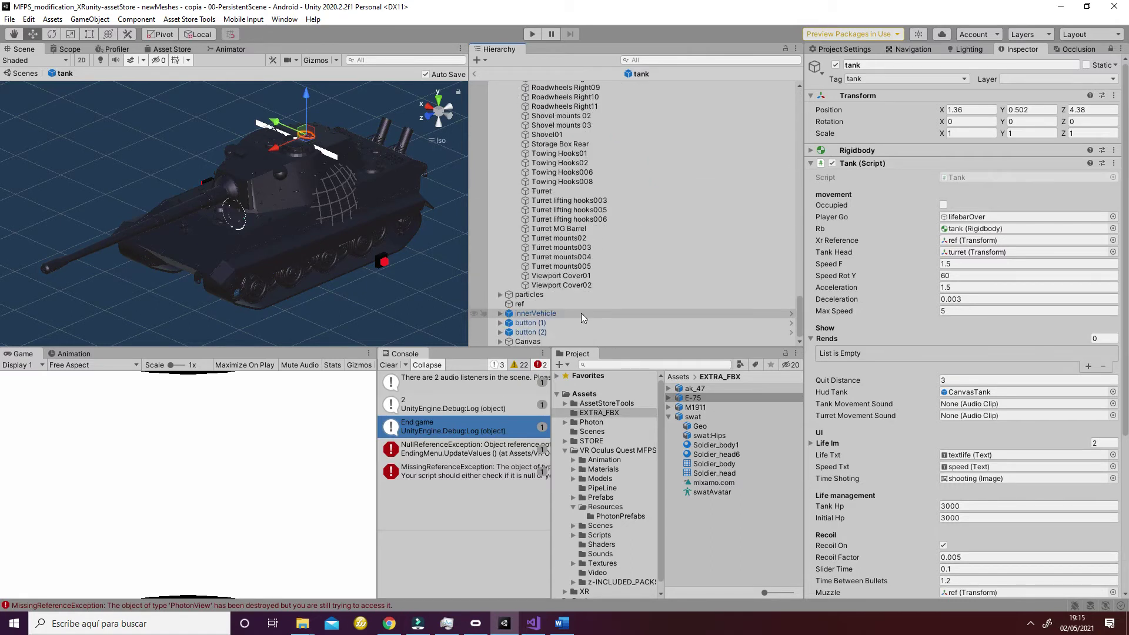
{"action": "left_click", "coordinate": [594, 285], "text": "shift"}
{"action": "left_click_drag", "start_coordinate": [583, 217], "coordinate": [838, 345]}
{"action": "scroll", "coordinate": [884, 418], "scroll_direction": "down", "scroll_amount": 15}
{"action": "scroll", "coordinate": [884, 418], "scroll_direction": "up", "scroll_amount": 15}
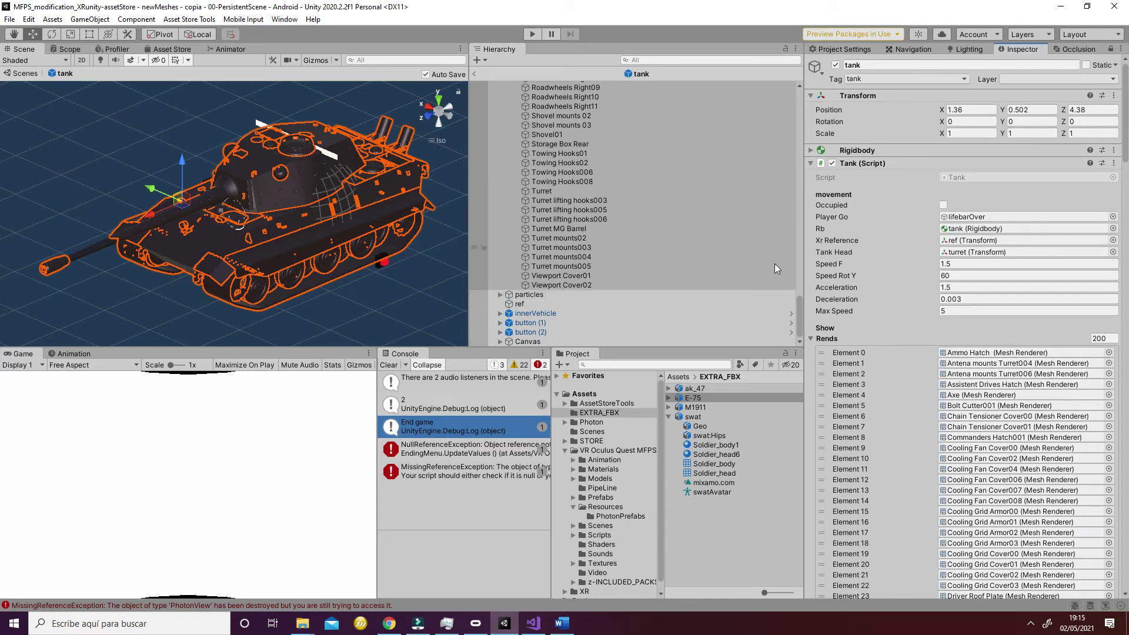
{"action": "left_click", "coordinate": [812, 339]}
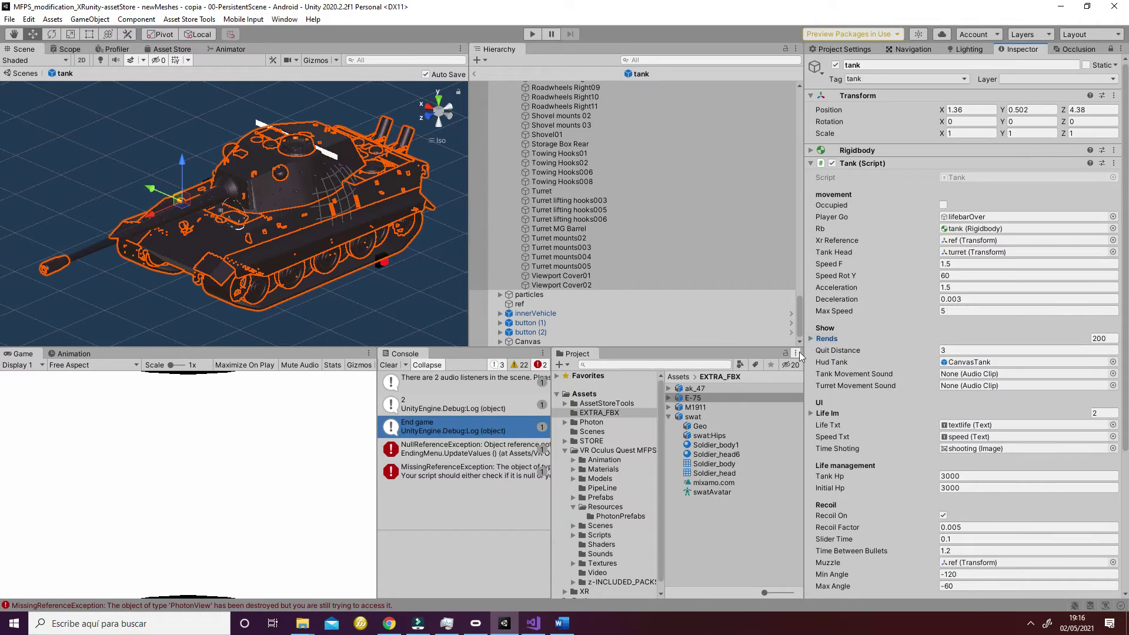
- Collapse the E-75 and inner tank hierarchies, then select the root tank object and review its remaining Tank script settings
{"action": "scroll", "coordinate": [765, 250], "scroll_direction": "up", "scroll_amount": 10}
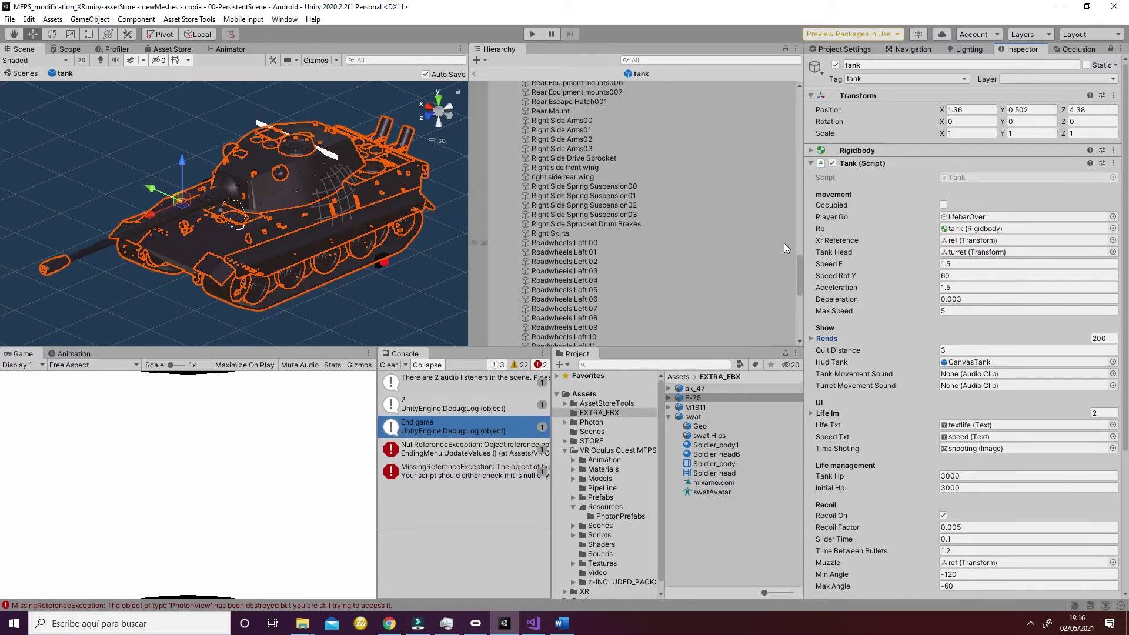
{"action": "left_click_drag", "start_coordinate": [799, 270], "coordinate": [800, 82]}
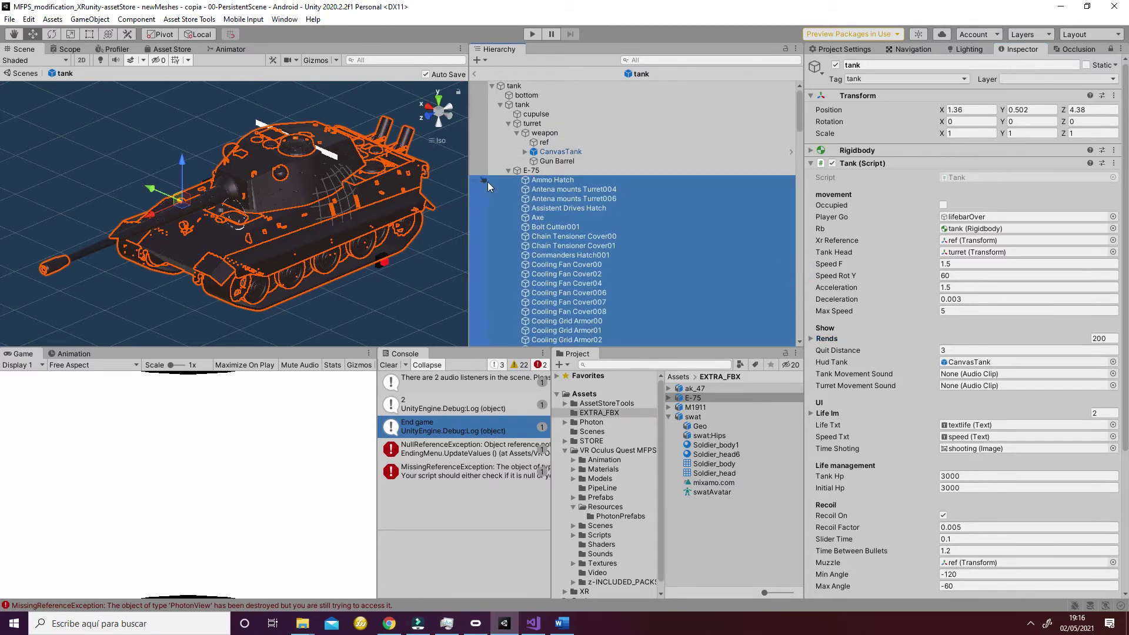
{"action": "left_click", "coordinate": [509, 170]}
{"action": "left_click", "coordinate": [500, 105]}
{"action": "left_click", "coordinate": [524, 86]}
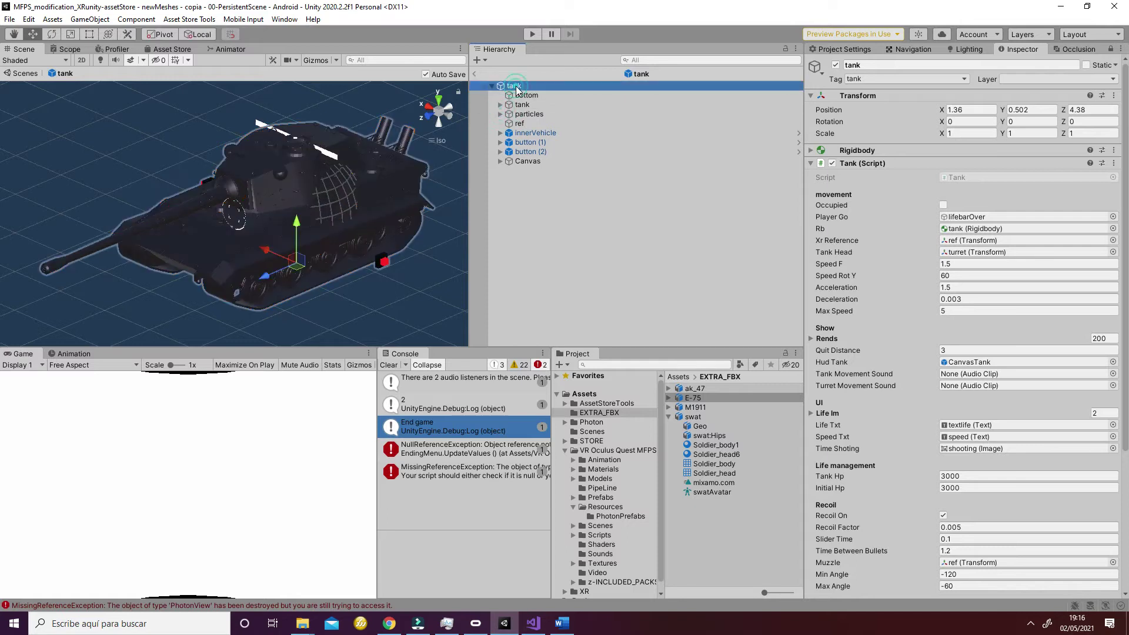
{"action": "scroll", "coordinate": [942, 378], "scroll_direction": "down", "scroll_amount": 5}
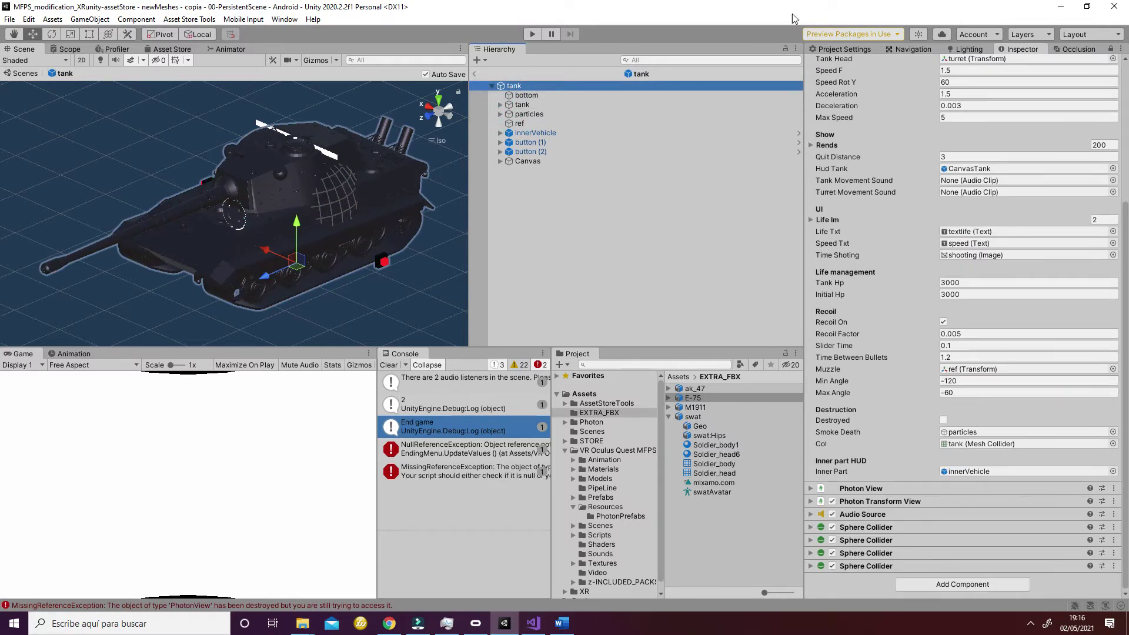
- Check the finished tank from another angle and leave prefab editing to return to 00-PersistentScene
{"action": "right_click_drag", "start_coordinate": [331, 259], "coordinate": [298, 267]}
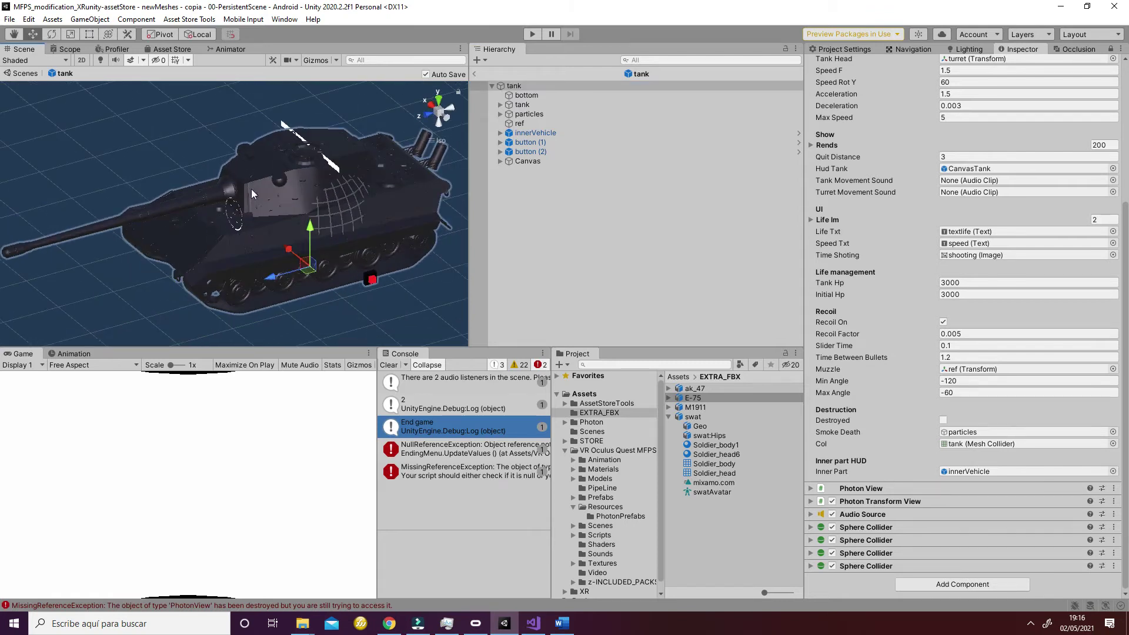
{"action": "left_click", "coordinate": [528, 207]}
{"action": "left_click", "coordinate": [474, 75]}
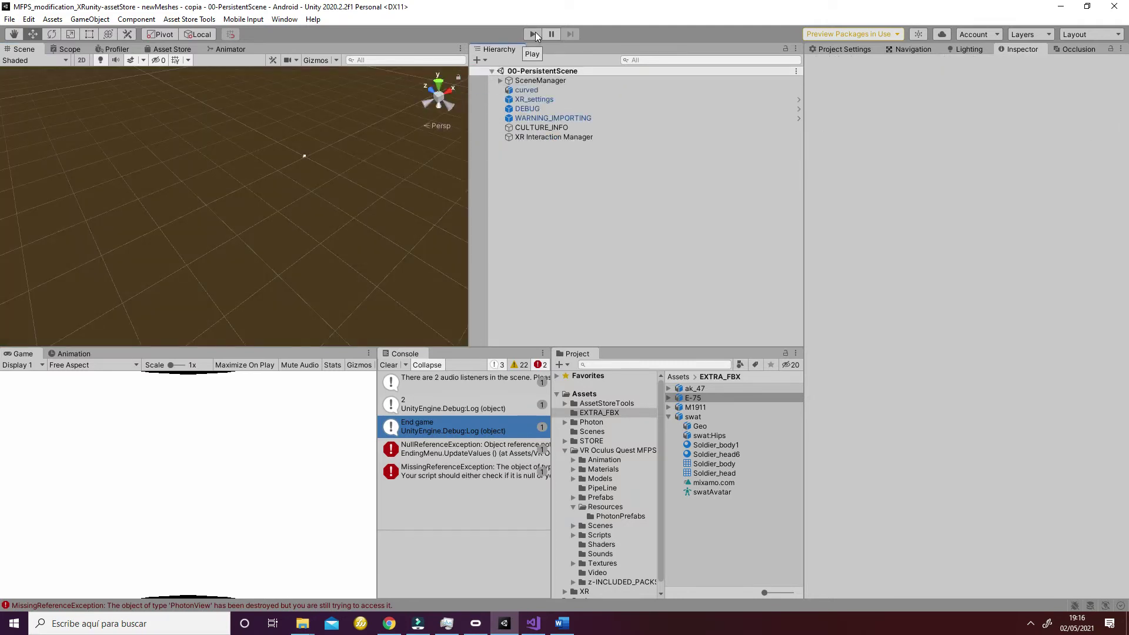
- Start play mode and set My Map to 2 in the playerInfo object's Player Info script
{"action": "left_click", "coordinate": [534, 34]}
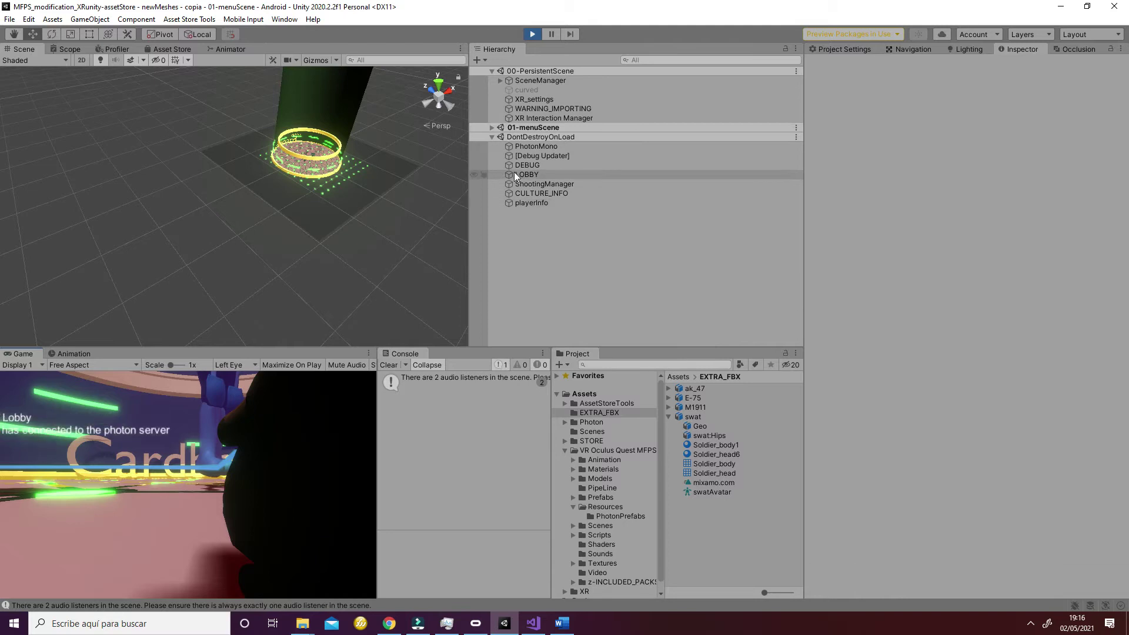
{"action": "left_click", "coordinate": [538, 202]}
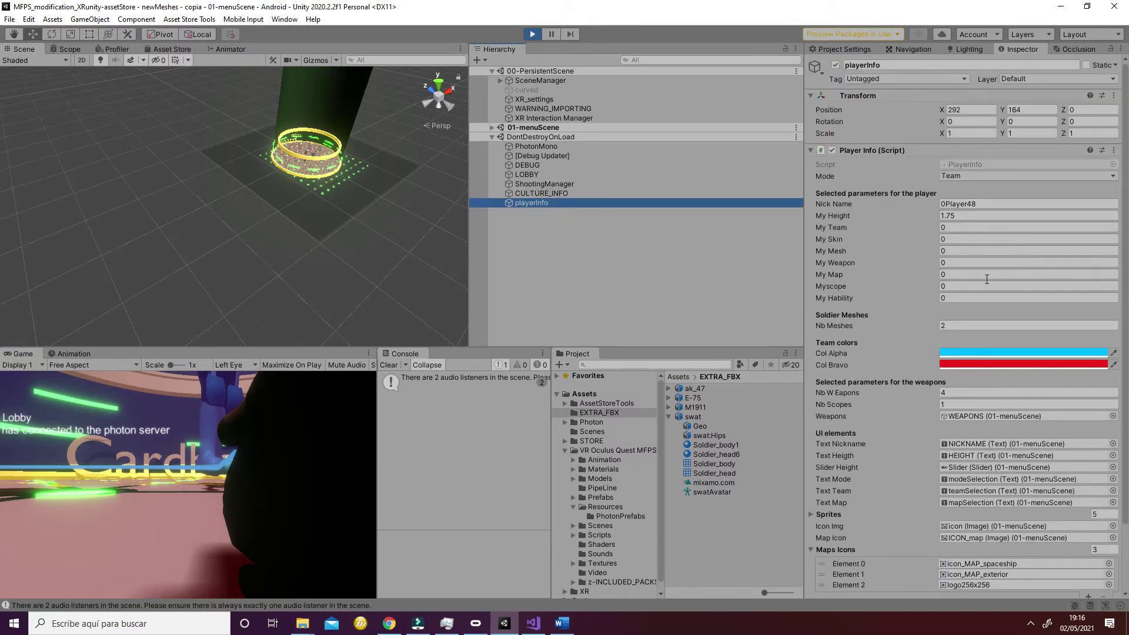
{"action": "left_click", "coordinate": [947, 263]}
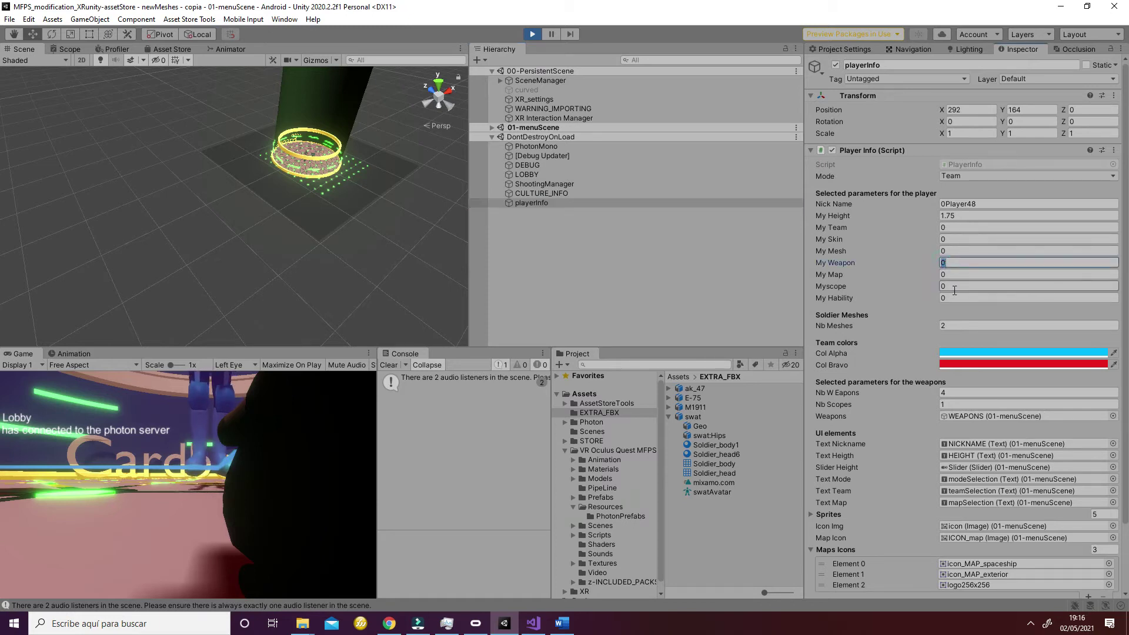
{"action": "type", "text": "3"}
{"action": "left_click", "coordinate": [951, 274]}
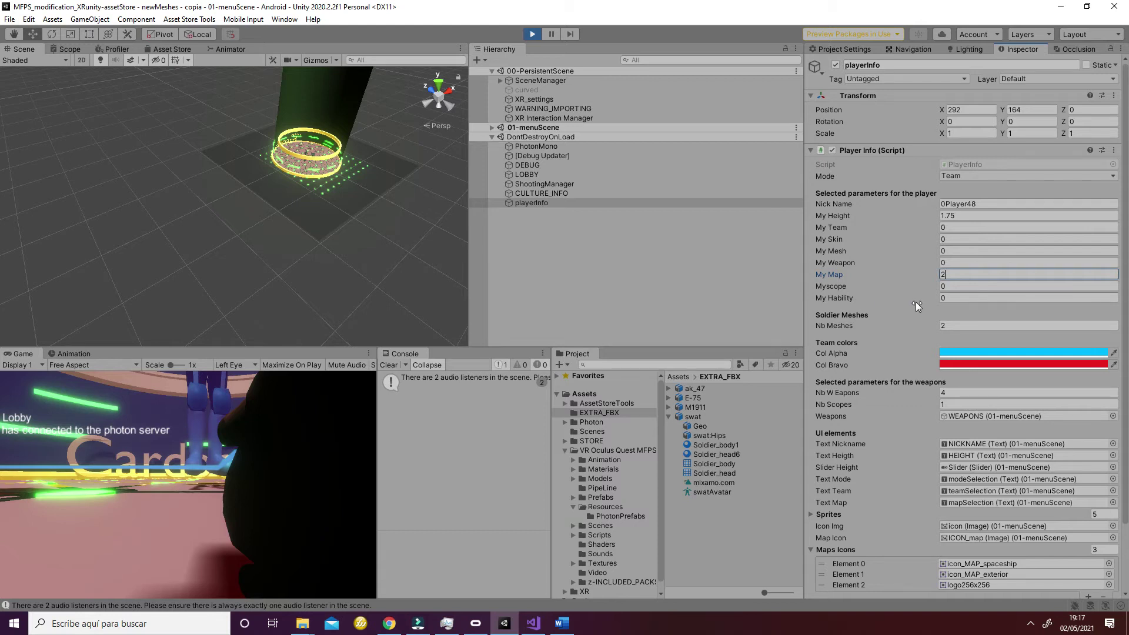
- Join a room manually through the LOBBY object's Photon Lobby script and start the game
{"action": "left_click", "coordinate": [590, 175]}
{"action": "left_click", "coordinate": [975, 370]}
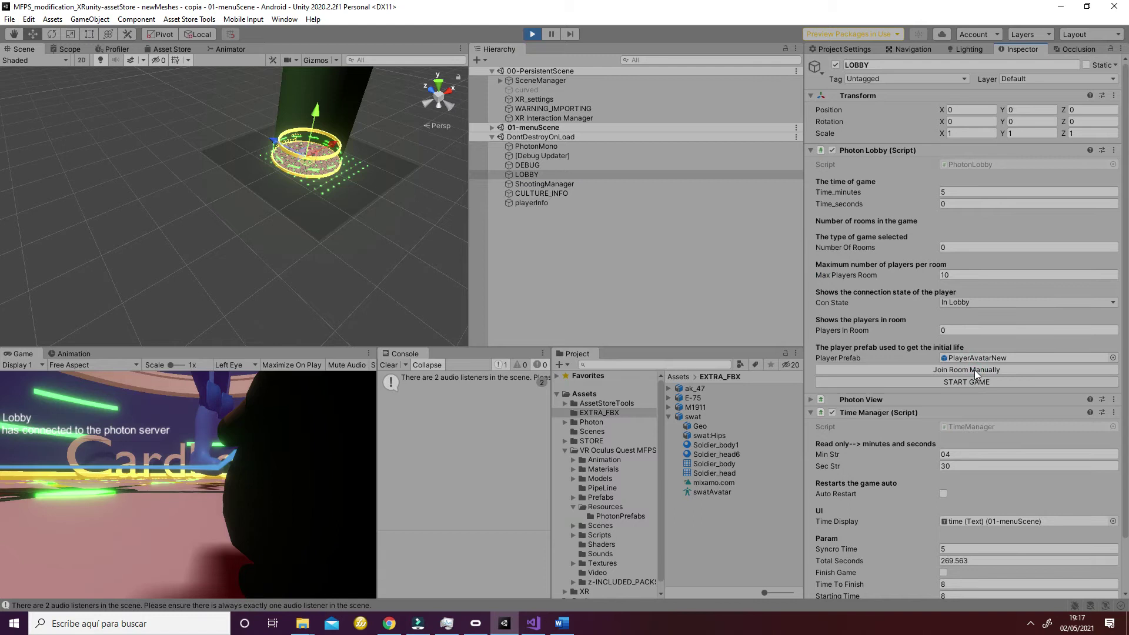
{"action": "left_click", "coordinate": [979, 383]}
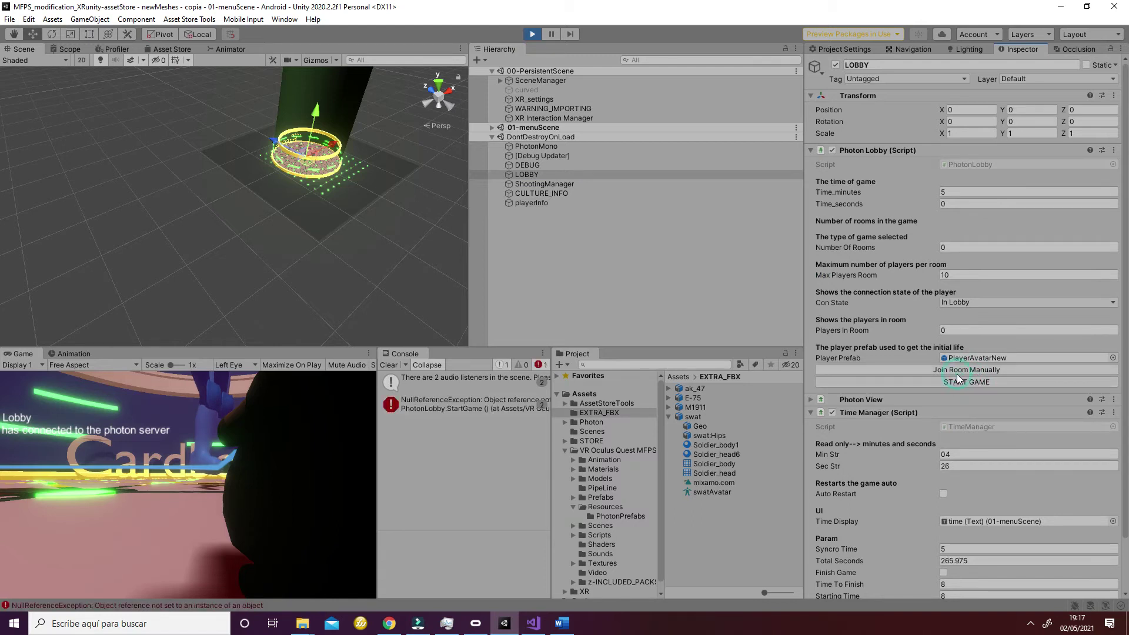
{"action": "left_click", "coordinate": [957, 383]}
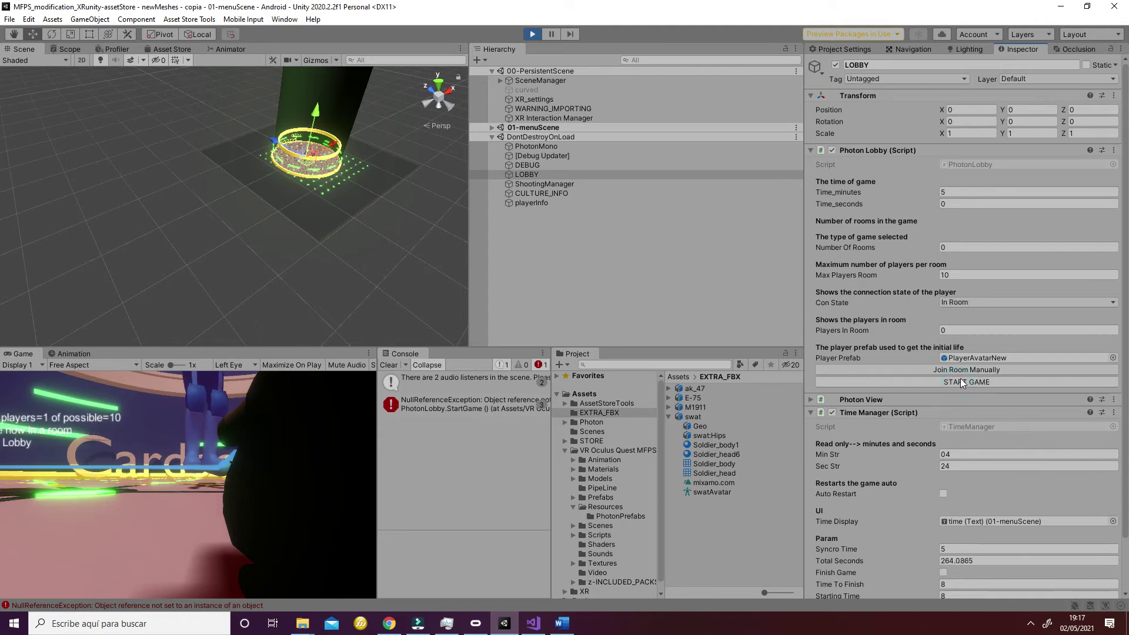
{"action": "left_click", "coordinate": [961, 382]}
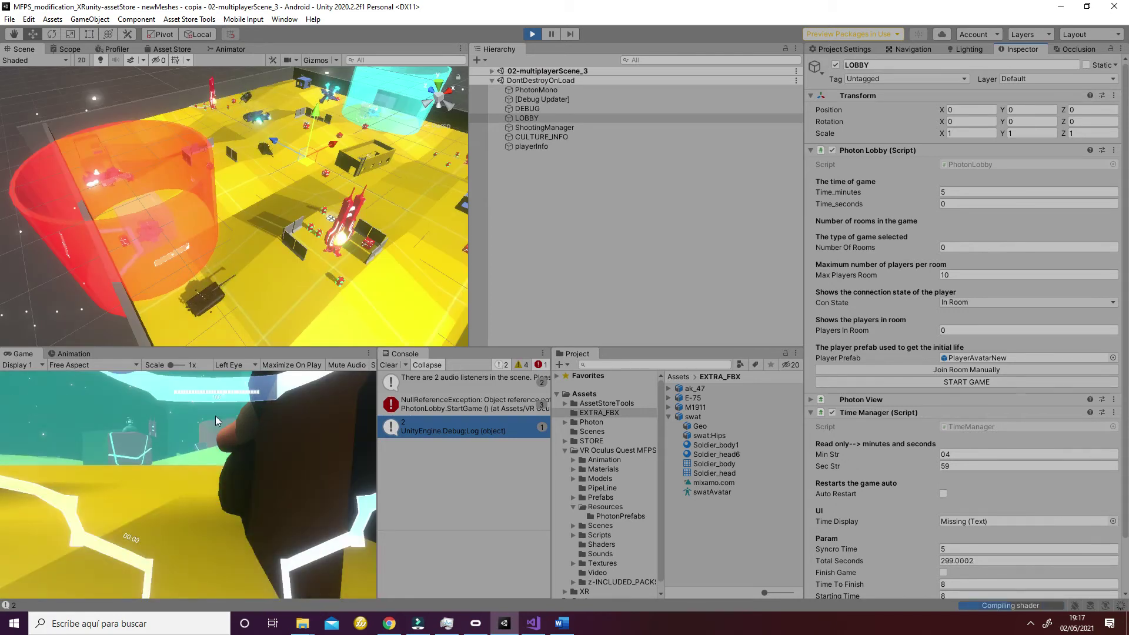
- Survey the spawned vehicles across the multiplayer arena and pause the running game
{"action": "right_click_drag", "start_coordinate": [285, 312], "coordinate": [300, 256]}
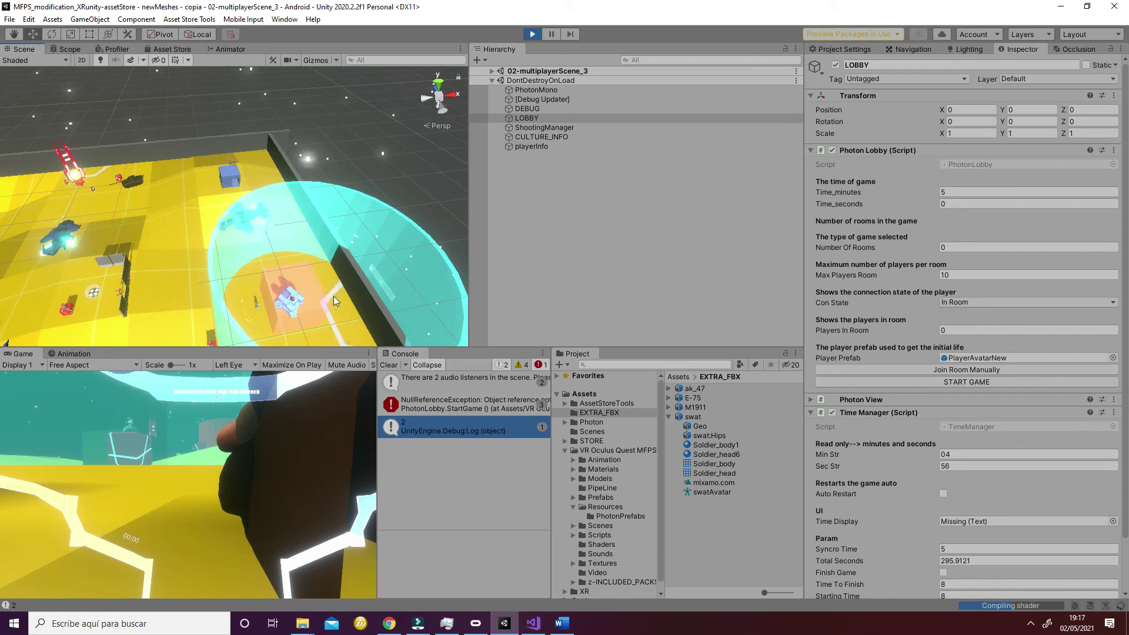
{"action": "scroll", "coordinate": [229, 309], "scroll_direction": "down", "scroll_amount": 10}
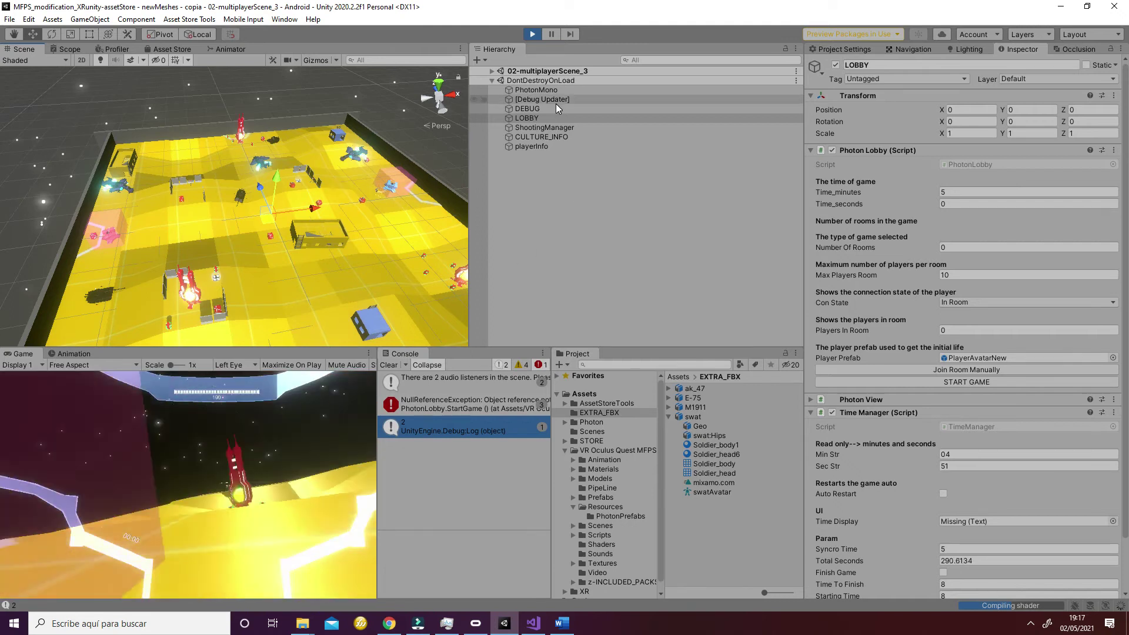
{"action": "left_click", "coordinate": [551, 34]}
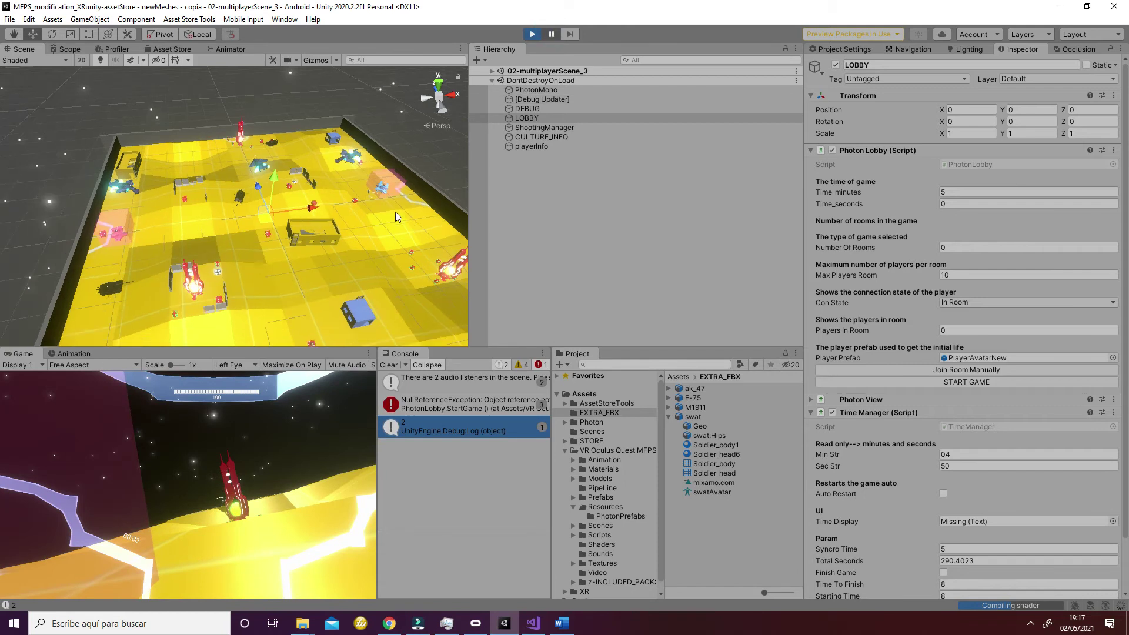
{"action": "middle_click_drag", "start_coordinate": [334, 238], "coordinate": [295, 293]}
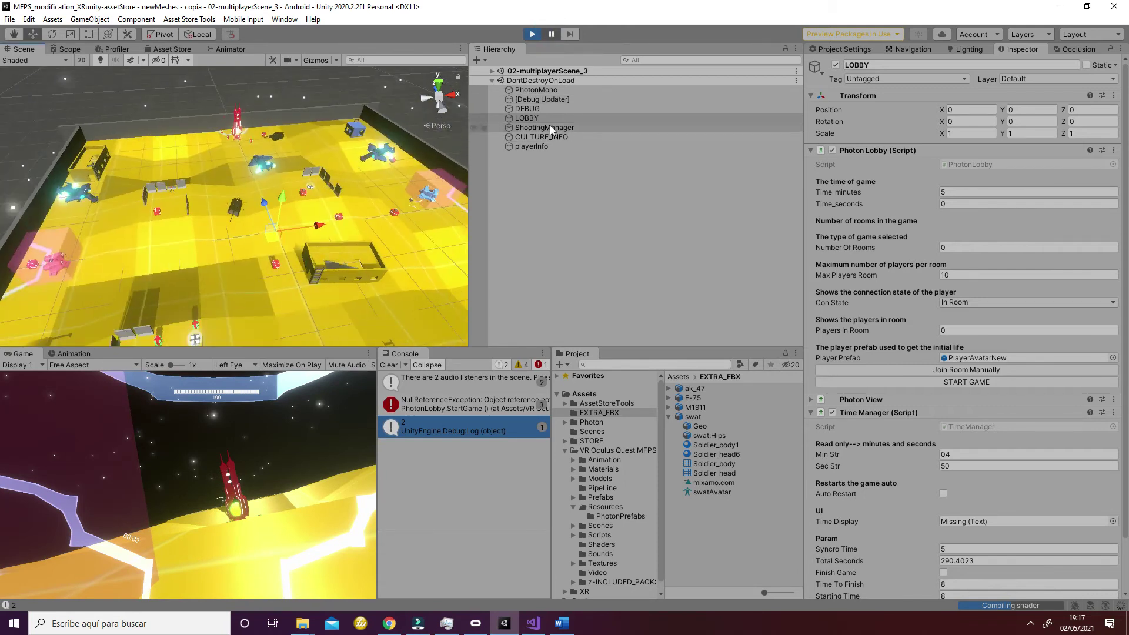
- Expand 02-multiplayerScene_3 and PlayerAvatarNew(Clone), then focus the scene view on the player's XR Rig
{"action": "left_click", "coordinate": [491, 71]}
{"action": "scroll", "coordinate": [573, 304], "scroll_direction": "down", "scroll_amount": 5}
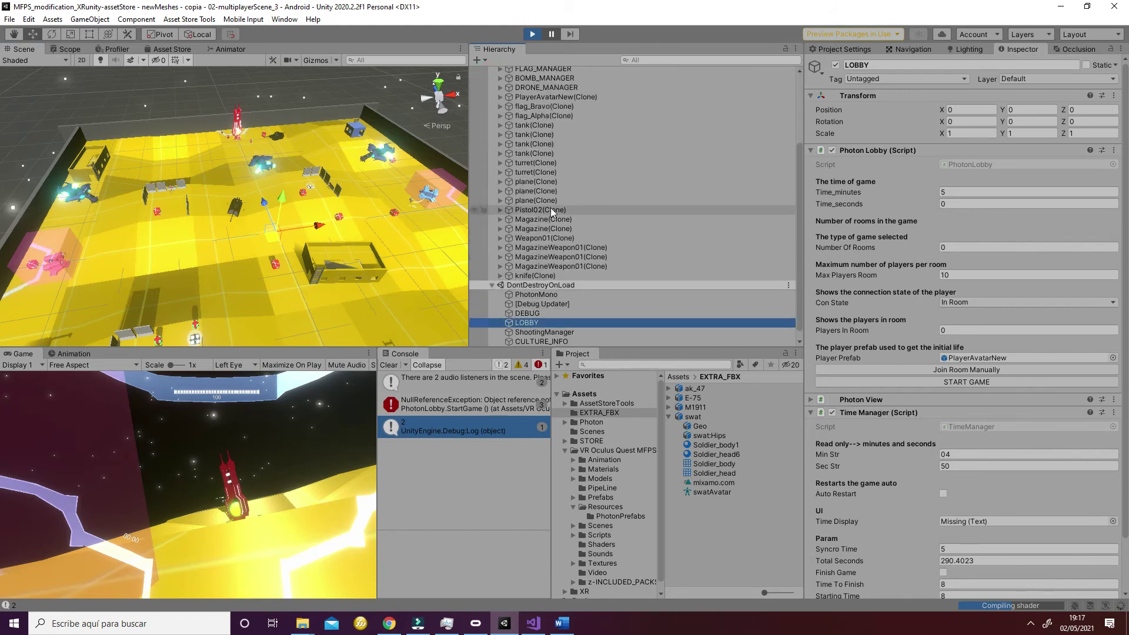
{"action": "double_click", "coordinate": [537, 96]}
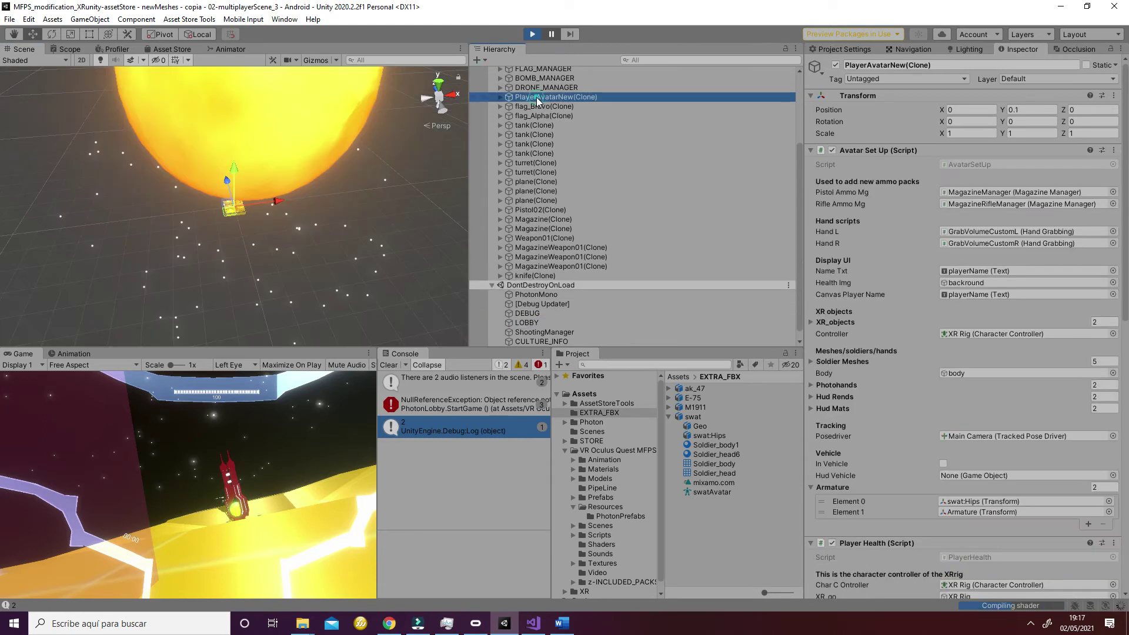
{"action": "left_click", "coordinate": [501, 96]}
{"action": "left_click", "coordinate": [510, 153]}
{"action": "double_click", "coordinate": [532, 153]}
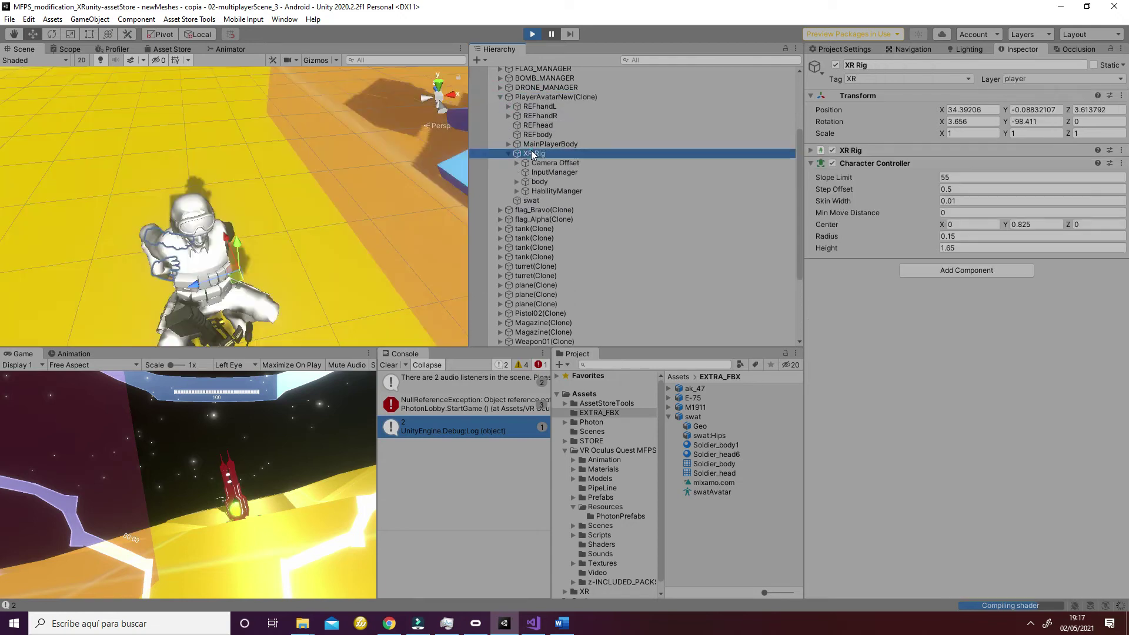
{"action": "scroll", "coordinate": [305, 240], "scroll_direction": "down", "scroll_amount": 5}
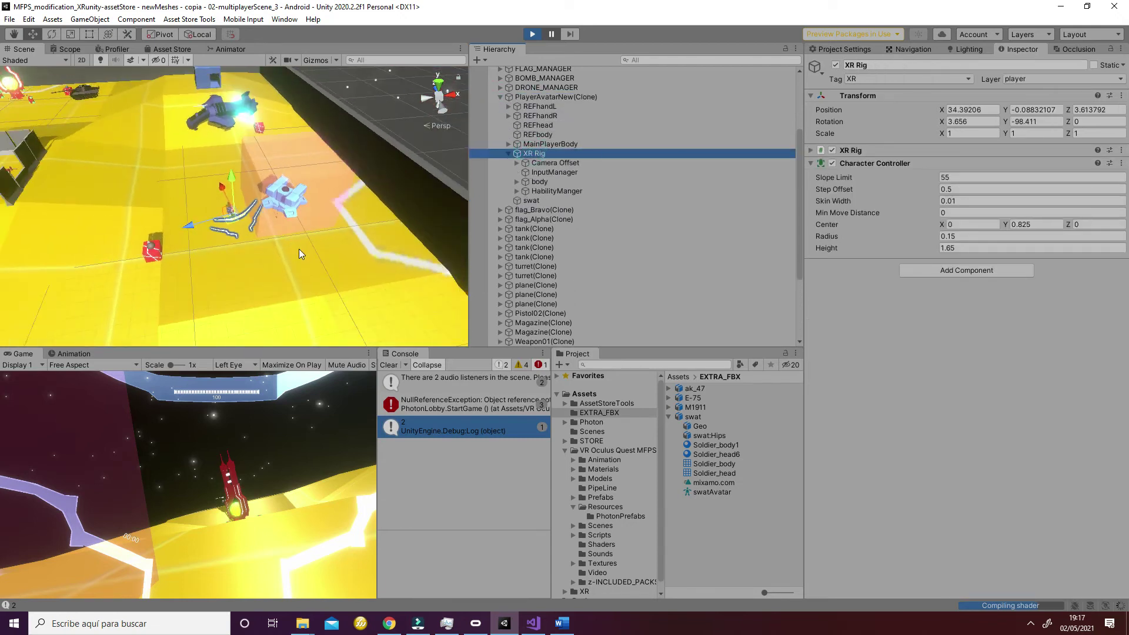
- Locate the E-75 tank behind the red rocket and select its parent tank(Clone) object
{"action": "middle_click_drag", "start_coordinate": [299, 249], "coordinate": [164, 194]}
{"action": "right_click_drag", "start_coordinate": [165, 195], "coordinate": [323, 238]}
{"action": "middle_click_drag", "start_coordinate": [323, 238], "coordinate": [256, 210]}
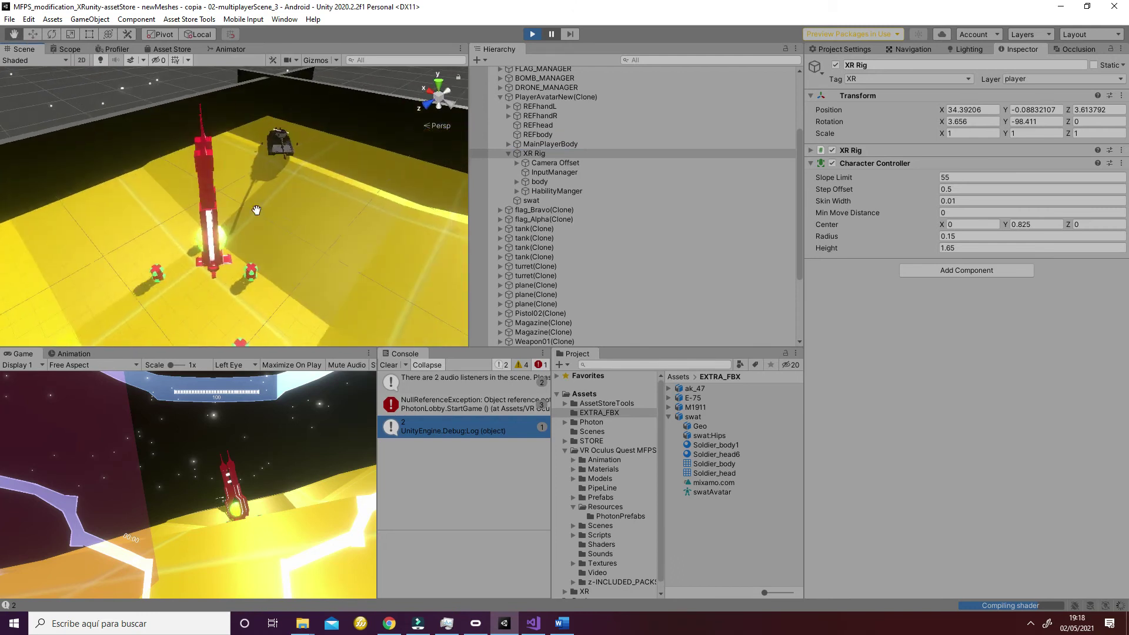
{"action": "left_click", "coordinate": [274, 152]}
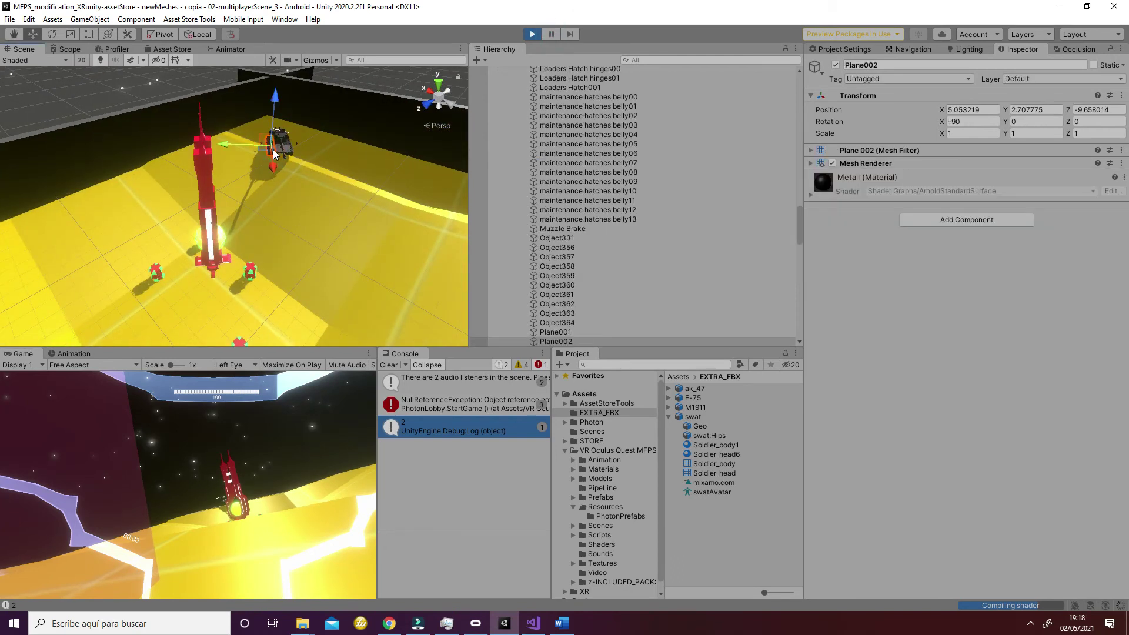
{"action": "scroll", "coordinate": [556, 218], "scroll_direction": "up", "scroll_amount": 10}
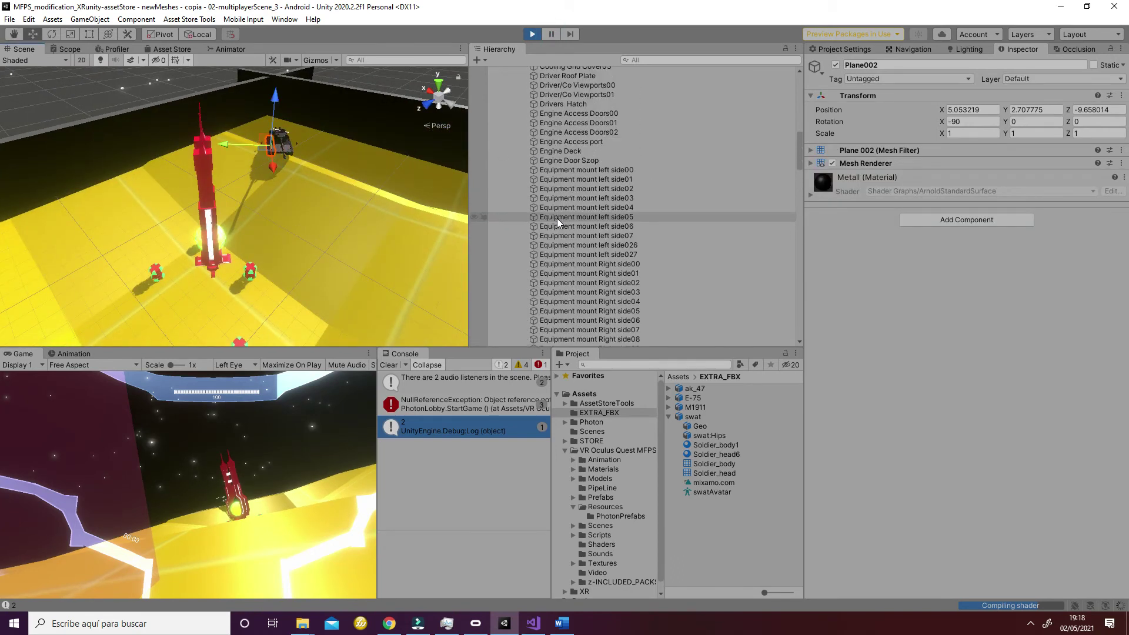
{"action": "scroll", "coordinate": [556, 217], "scroll_direction": "up", "scroll_amount": 10}
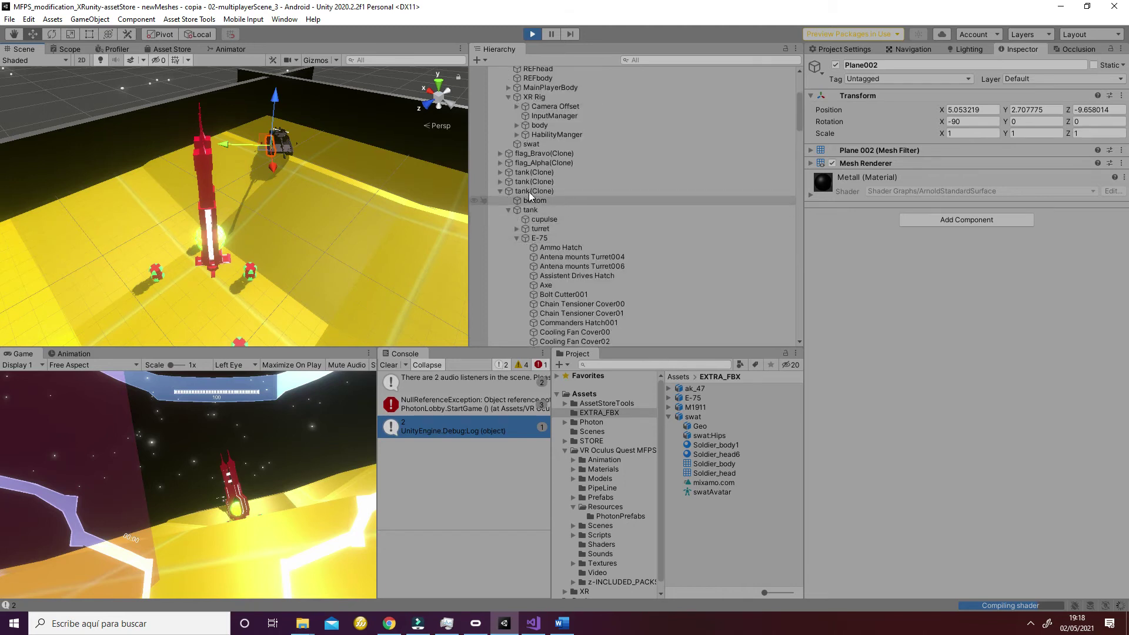
{"action": "left_click", "coordinate": [531, 192]}
- Move the selected tank(Clone) across the arena to stand next to the player for testing
{"action": "scroll", "coordinate": [303, 225], "scroll_direction": "down", "scroll_amount": 5}
{"action": "middle_click_drag", "start_coordinate": [295, 241], "coordinate": [348, 173]}
{"action": "scroll", "coordinate": [348, 174], "scroll_direction": "down", "scroll_amount": 2}
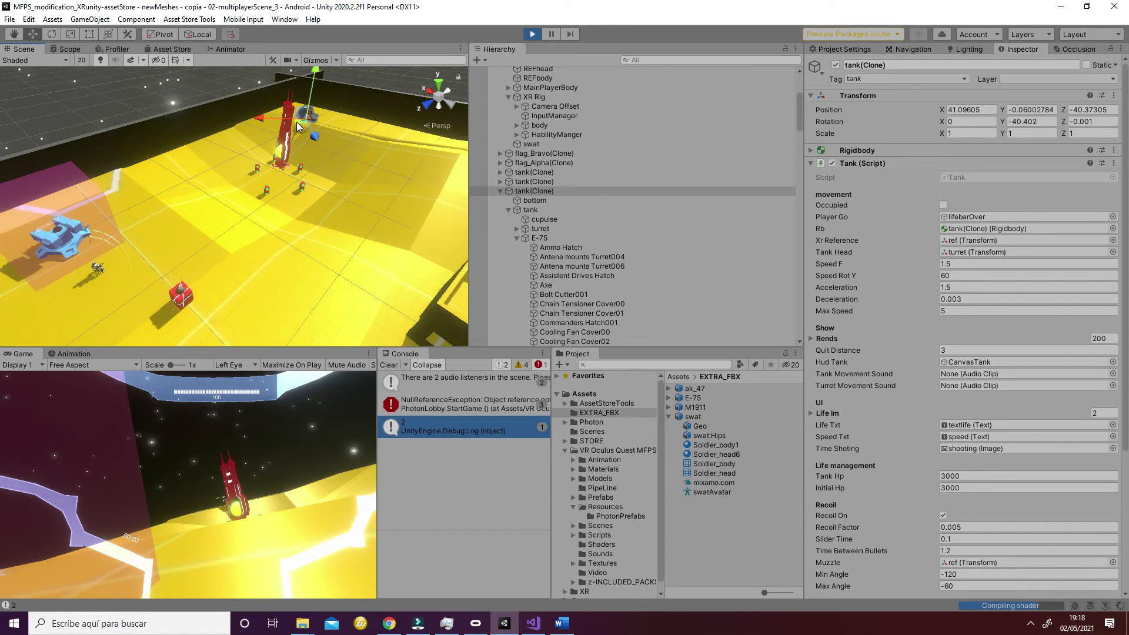
{"action": "mouse_move", "coordinate": [297, 127]}
{"action": "left_mouse_down"}
{"action": "mouse_move", "coordinate": [245, 208]}
{"action": "mouse_move", "coordinate": [195, 218]}
{"action": "mouse_move", "coordinate": [150, 241]}
{"action": "mouse_move", "coordinate": [146, 257]}
{"action": "left_mouse_up"}
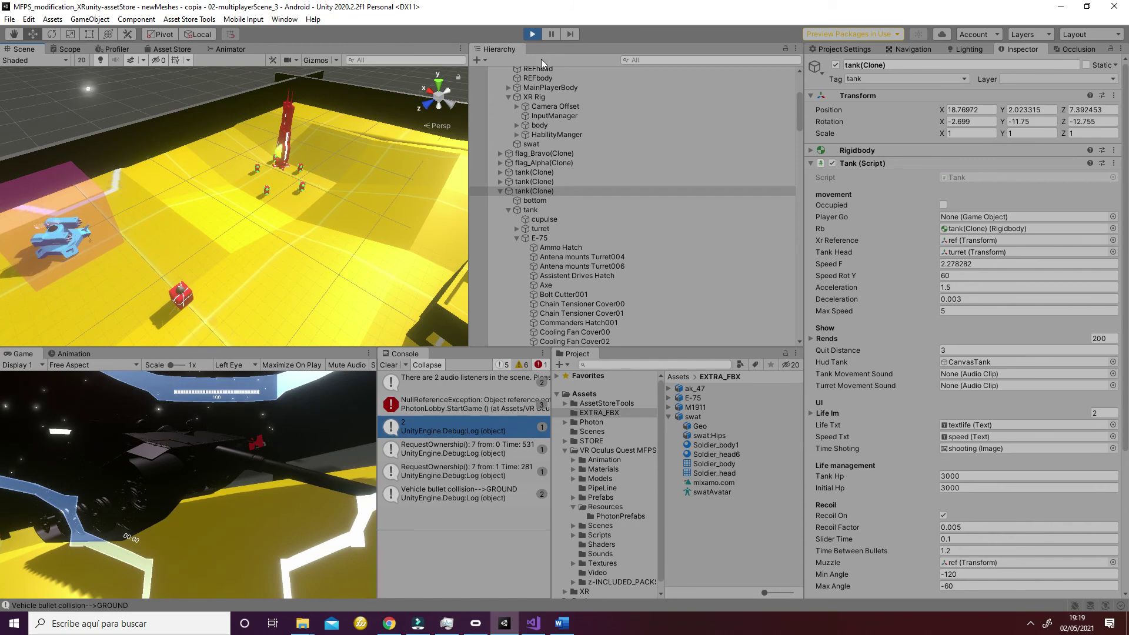
- Stop play mode after the tank driving and shooting test
{"action": "left_click", "coordinate": [531, 33]}
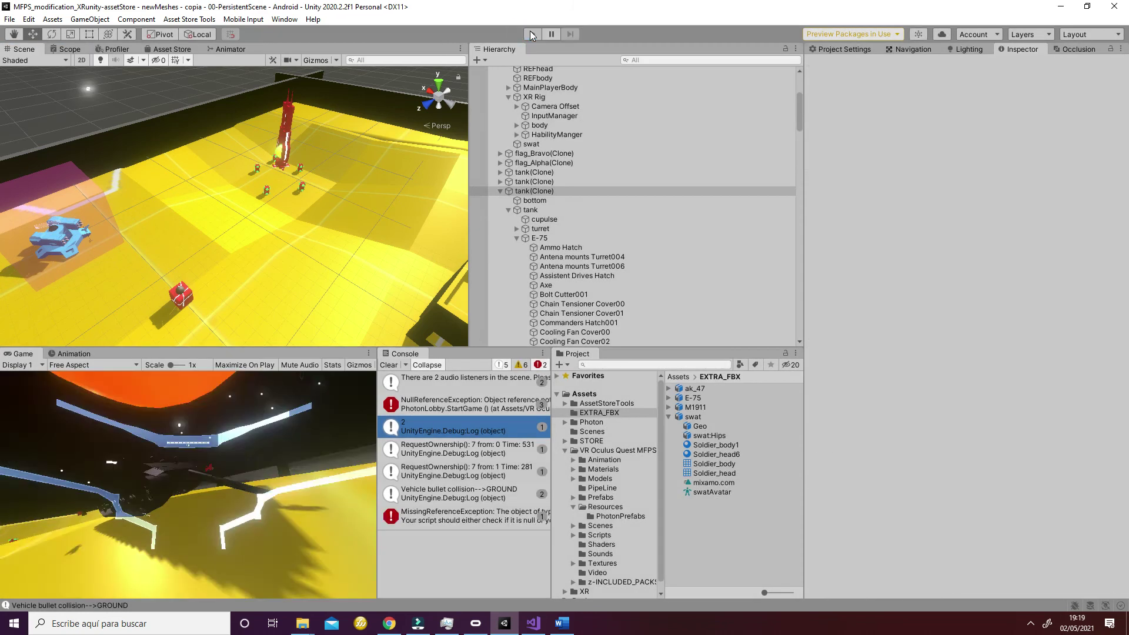
{"action": "left_click", "coordinate": [549, 180]}
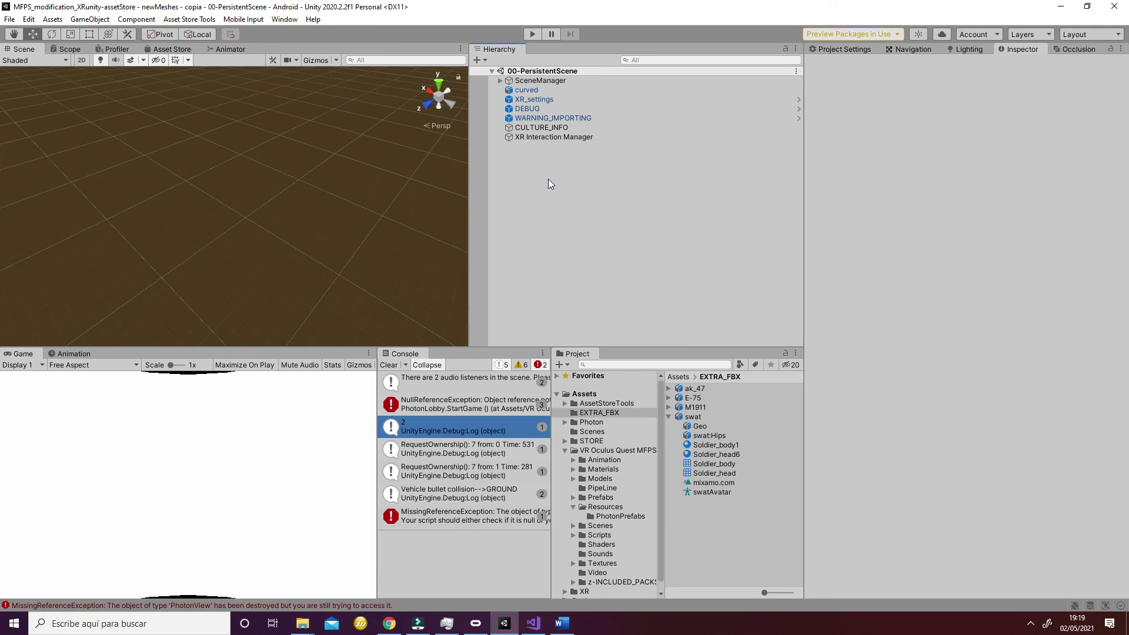